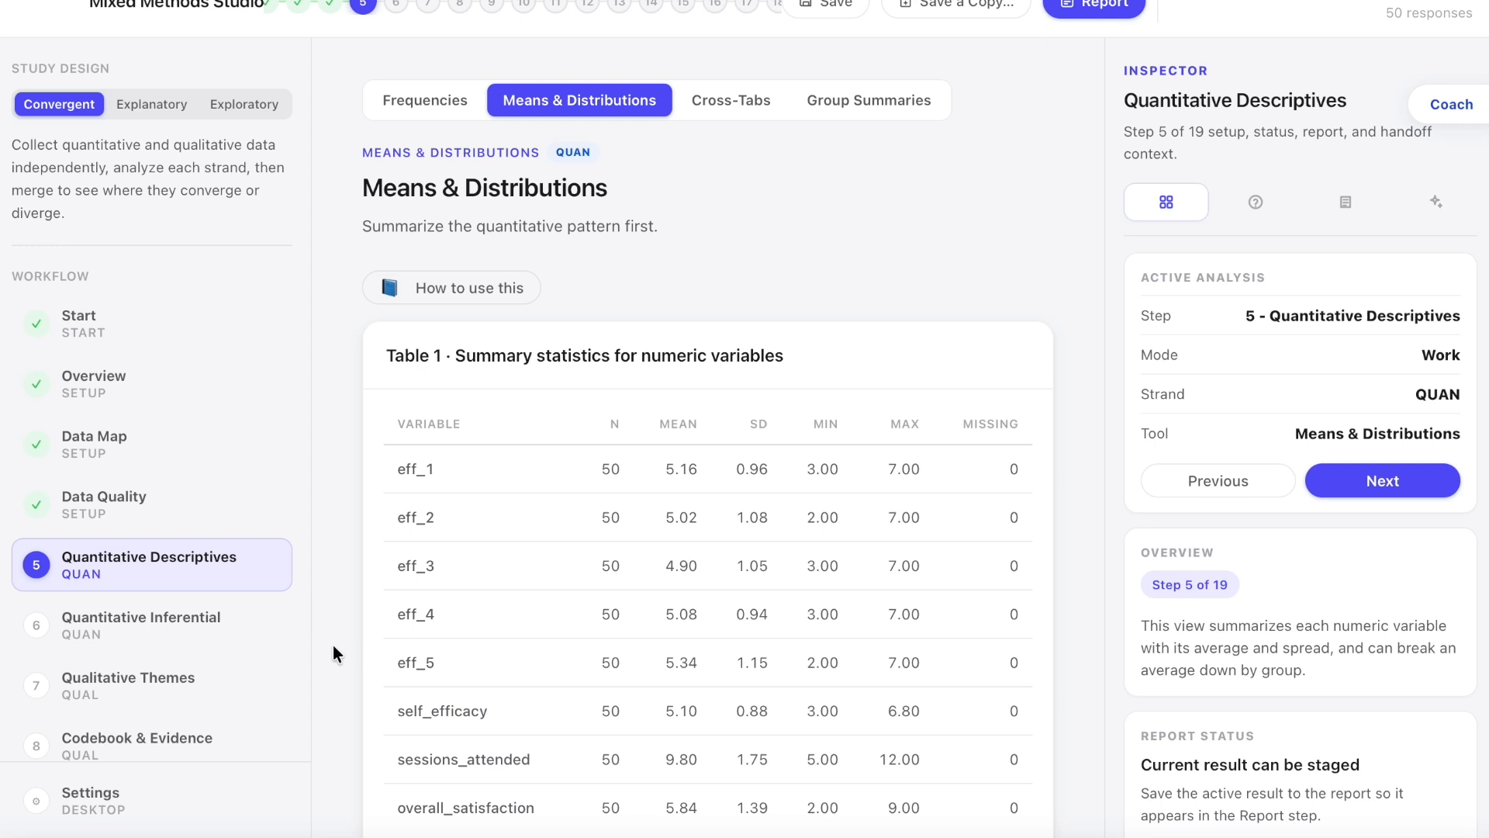
Step: Review the frequency distribution for the clinic variable and check which other variables can be tabulated
click(419, 101)
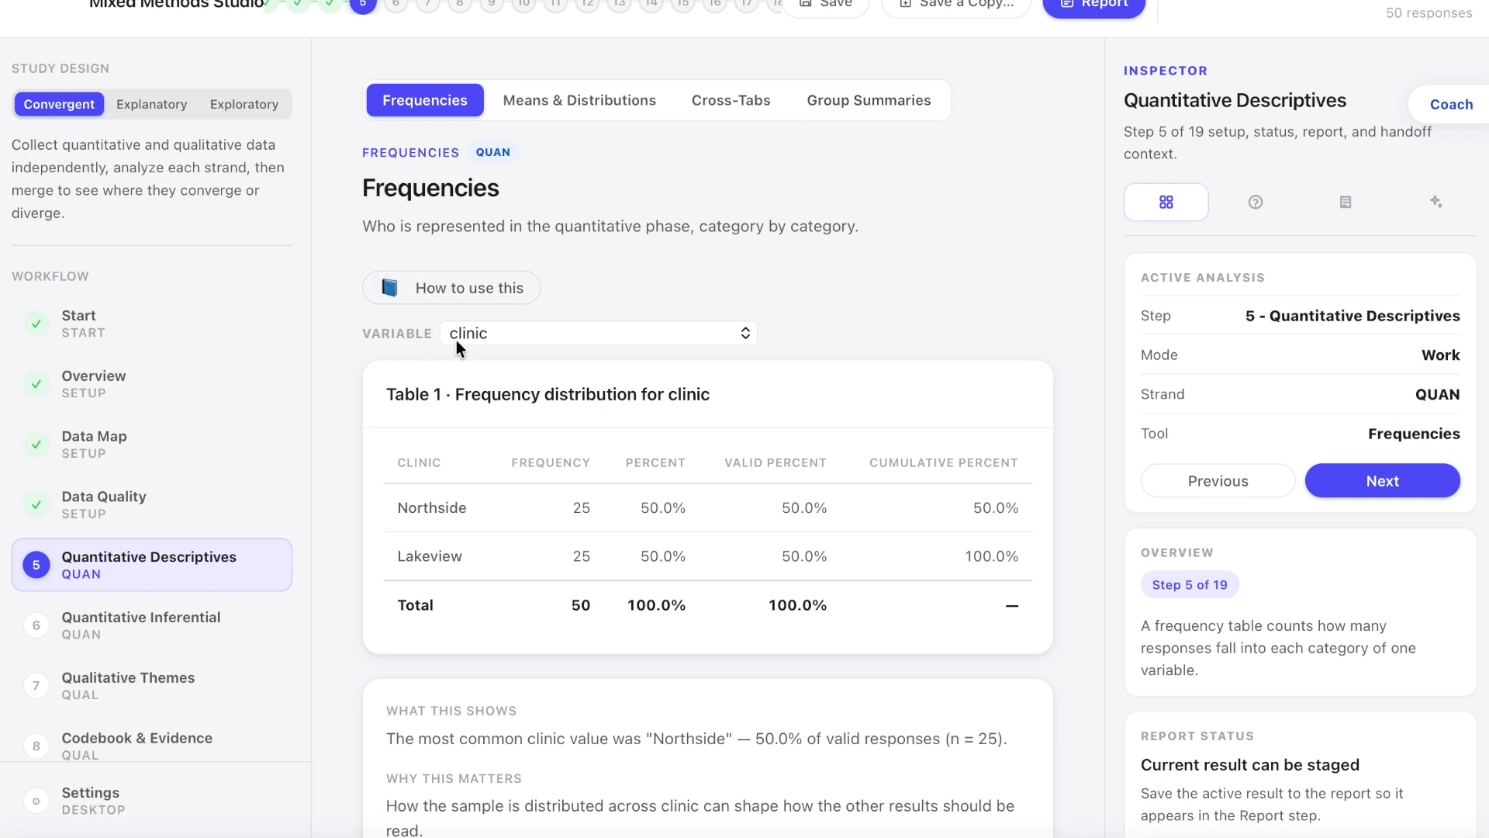
click(746, 333)
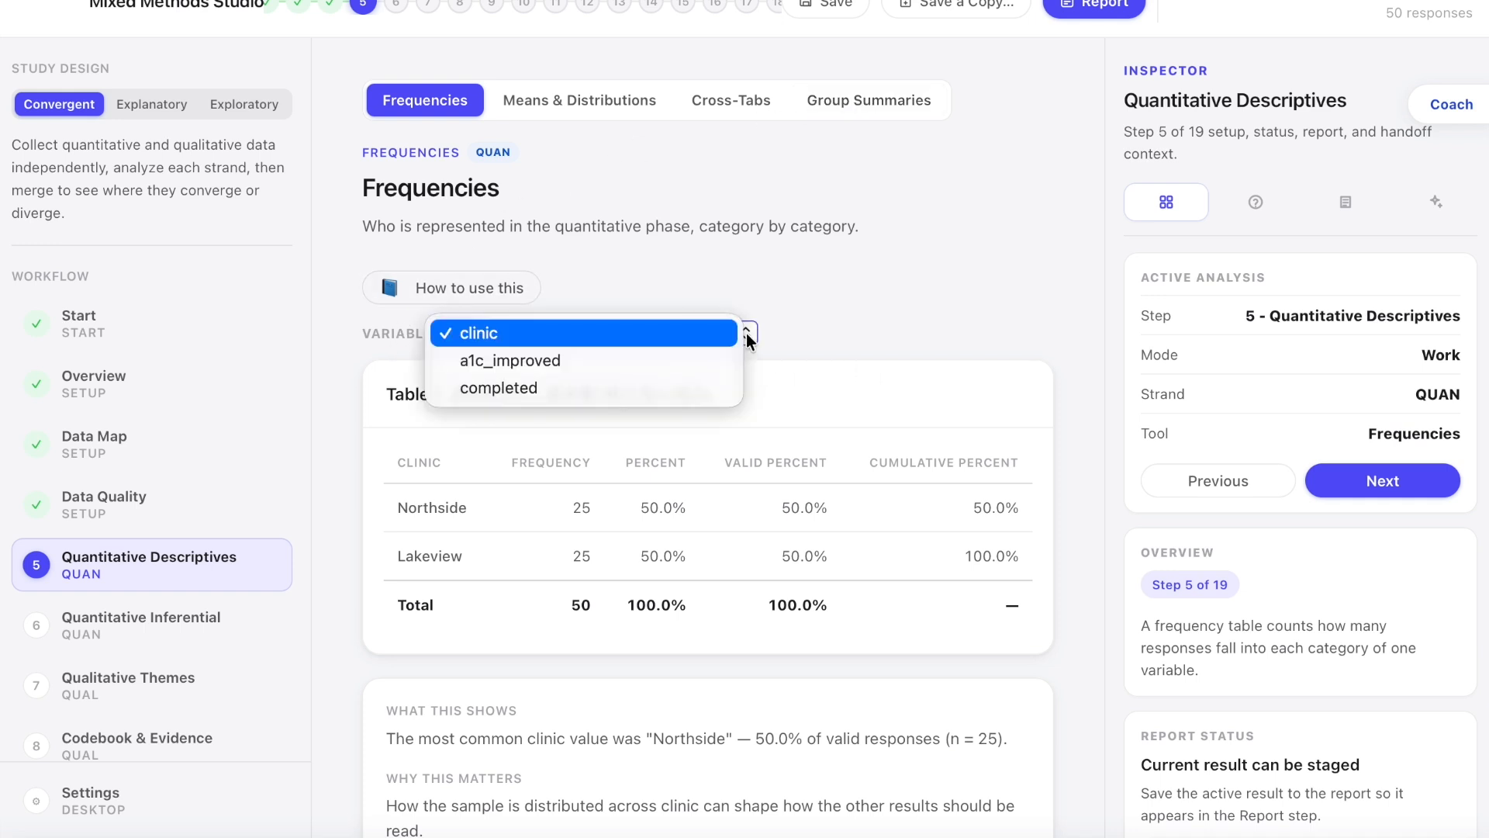
click(814, 342)
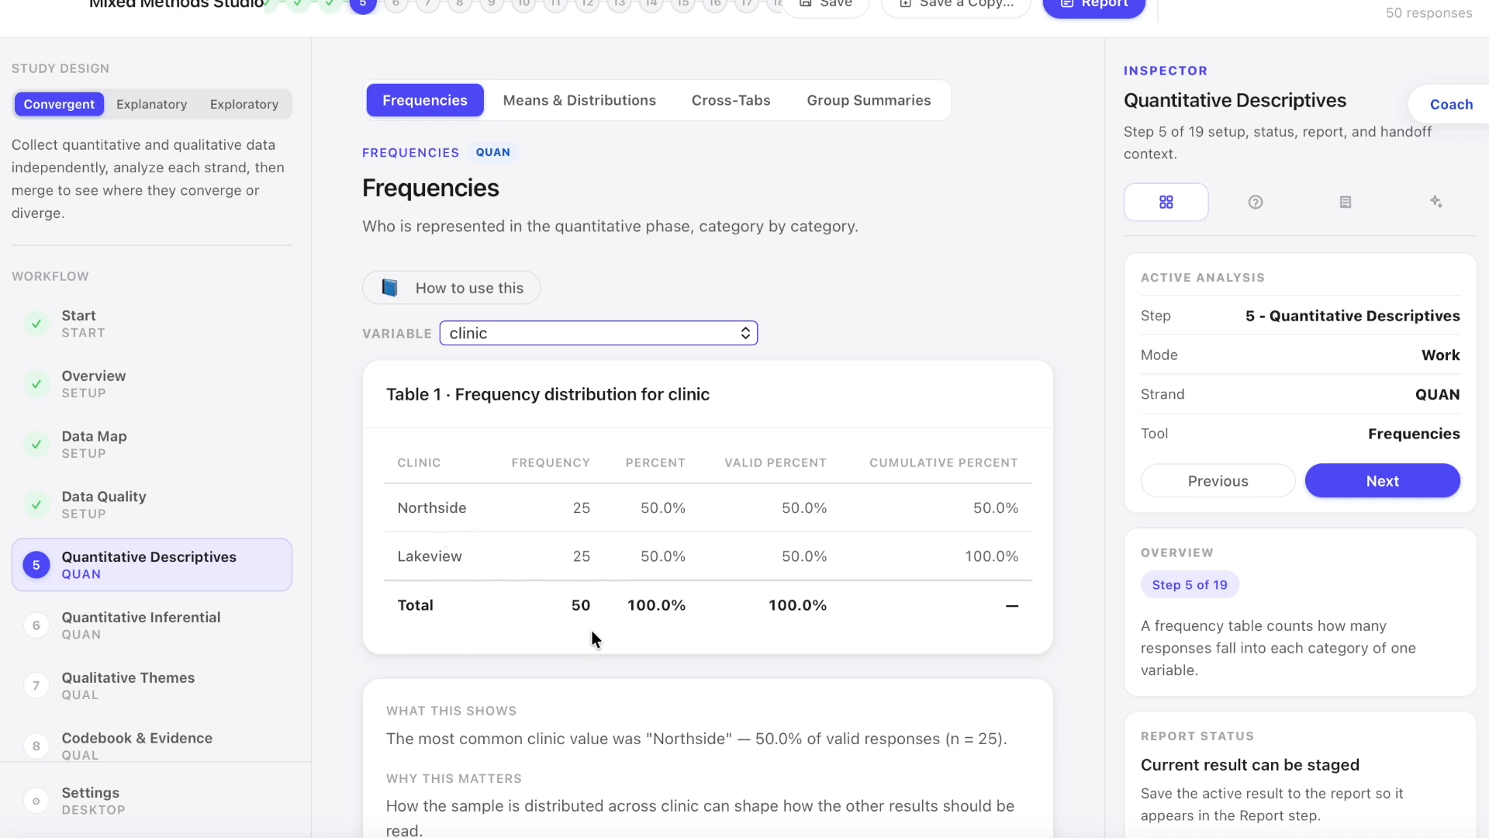
Step: Review the summary statistics for the numeric variables and the mean of self_efficacy grouped by clinic
click(555, 105)
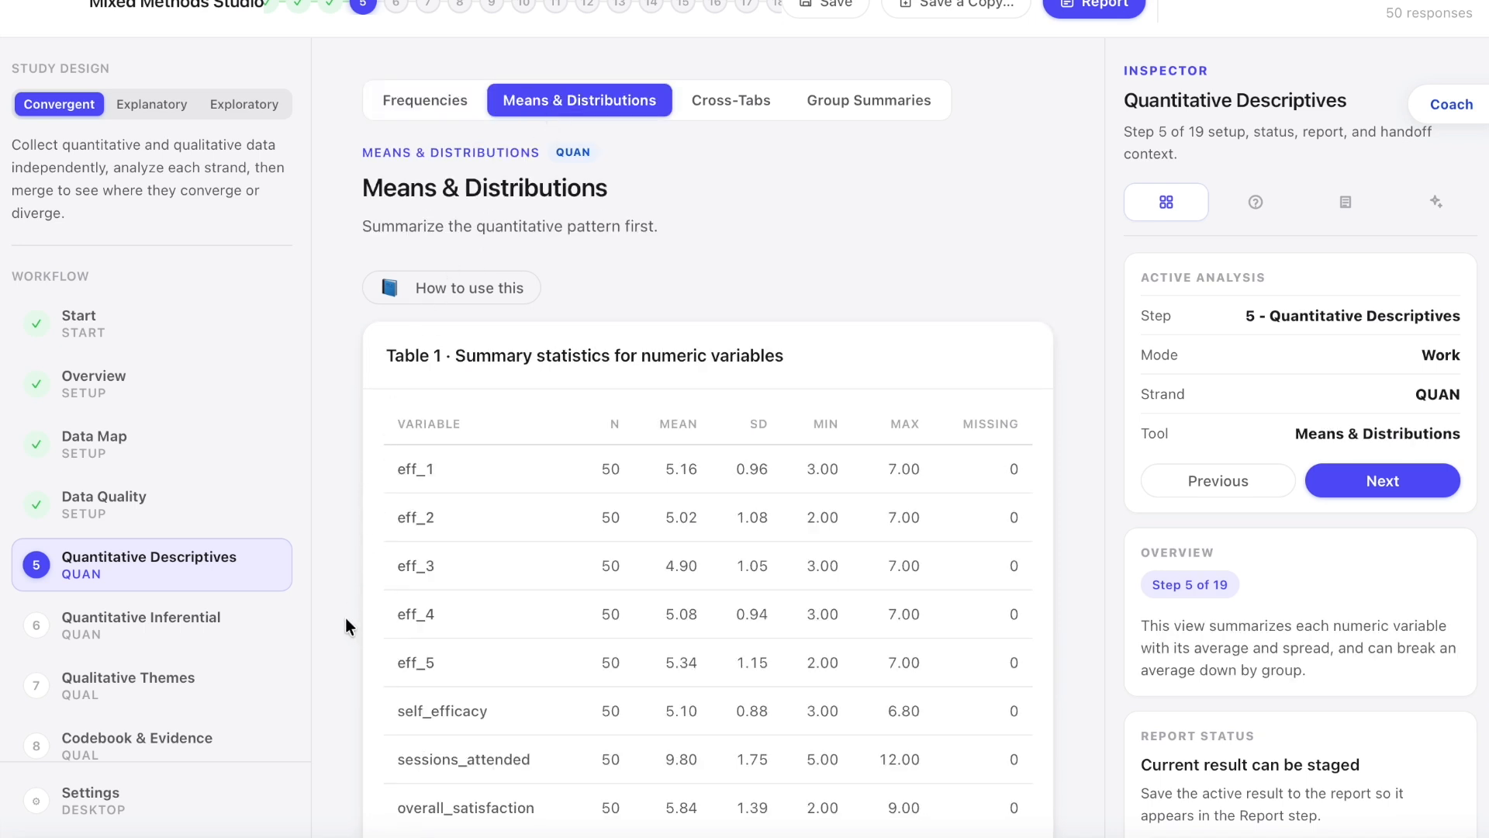
scroll(351, 627, down, 5)
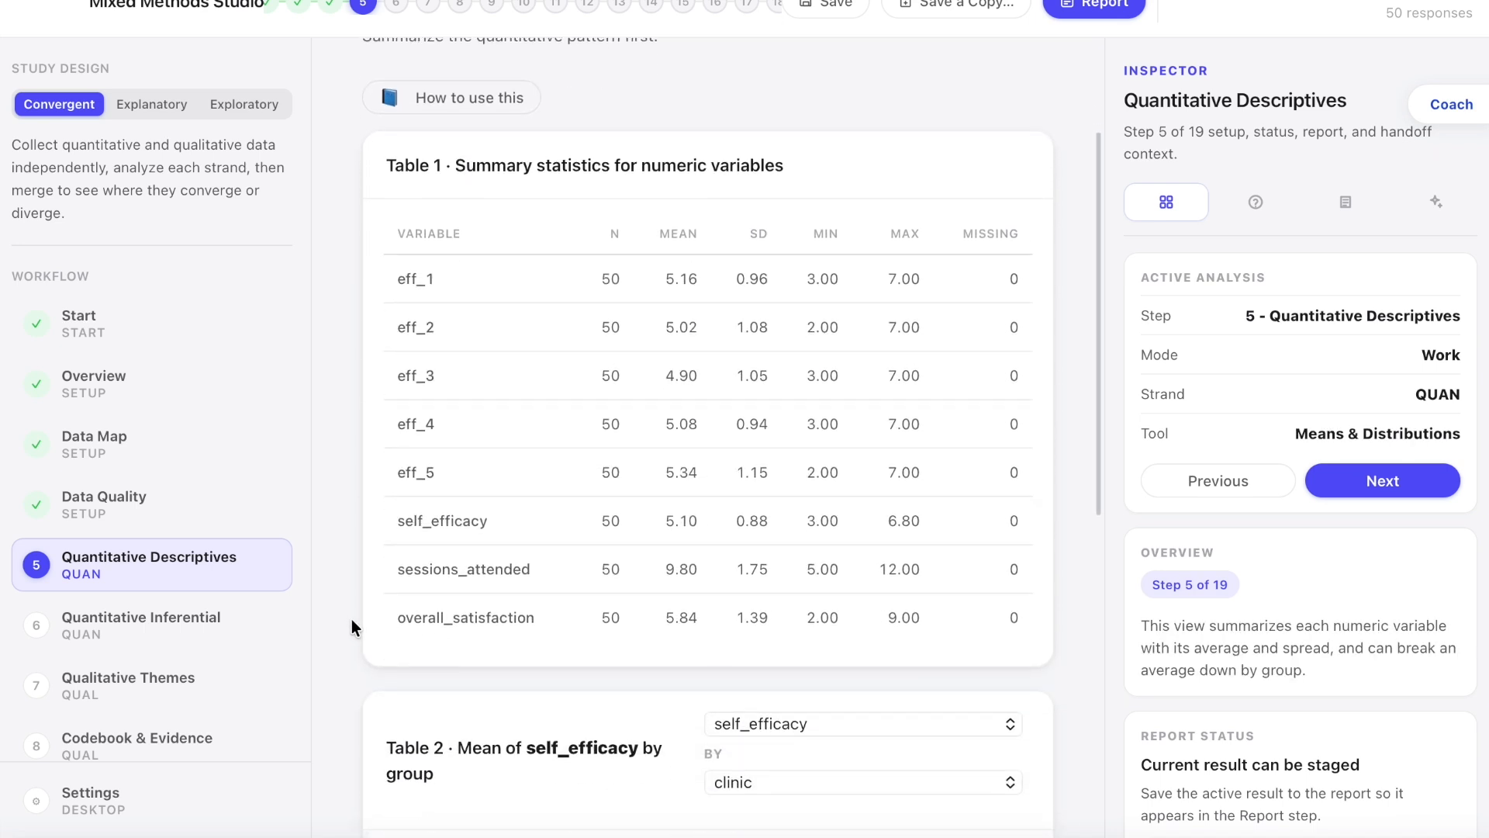
scroll(351, 627, down, 2)
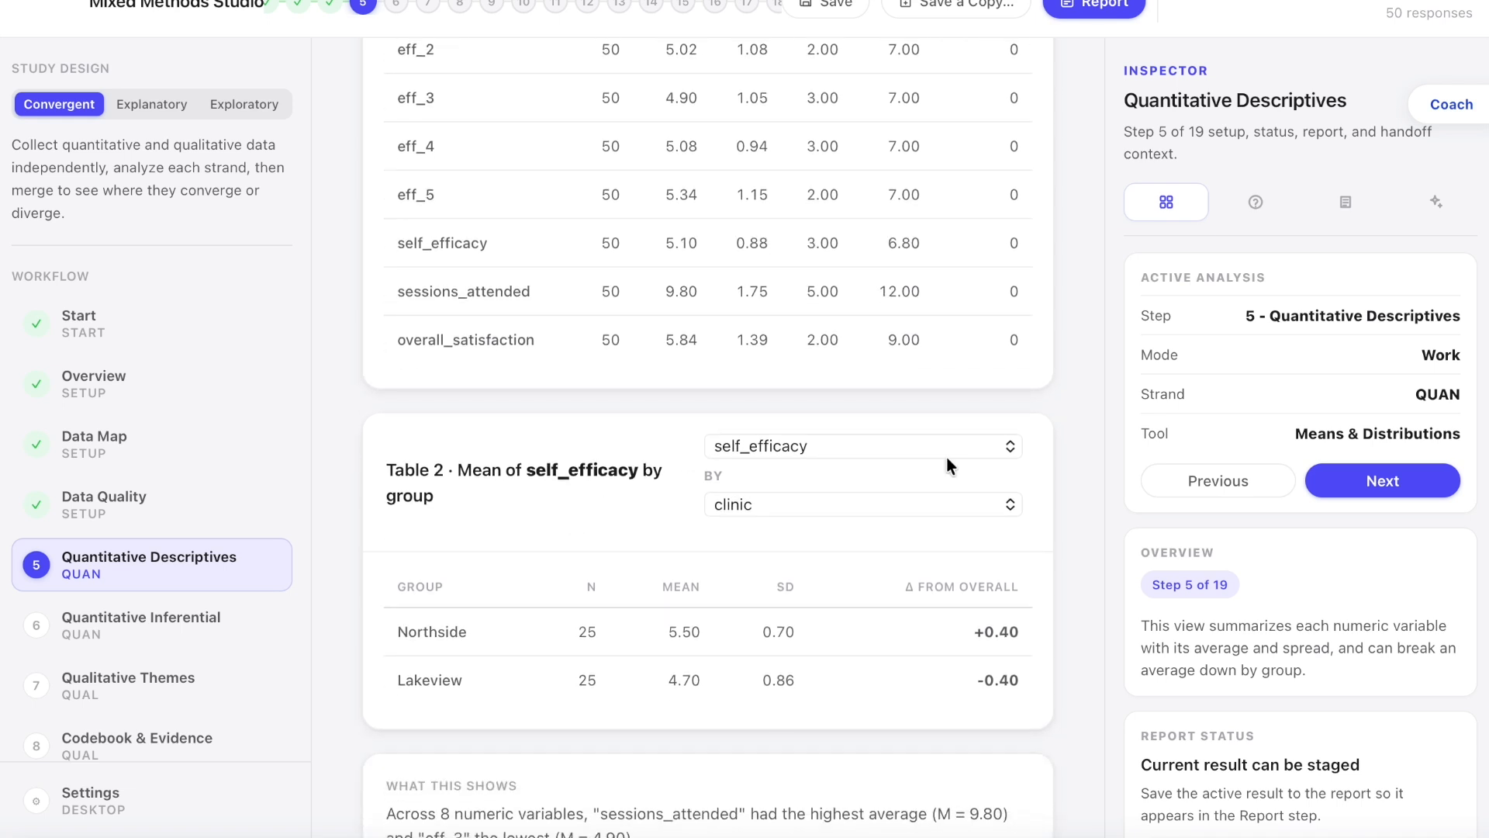
click(1010, 448)
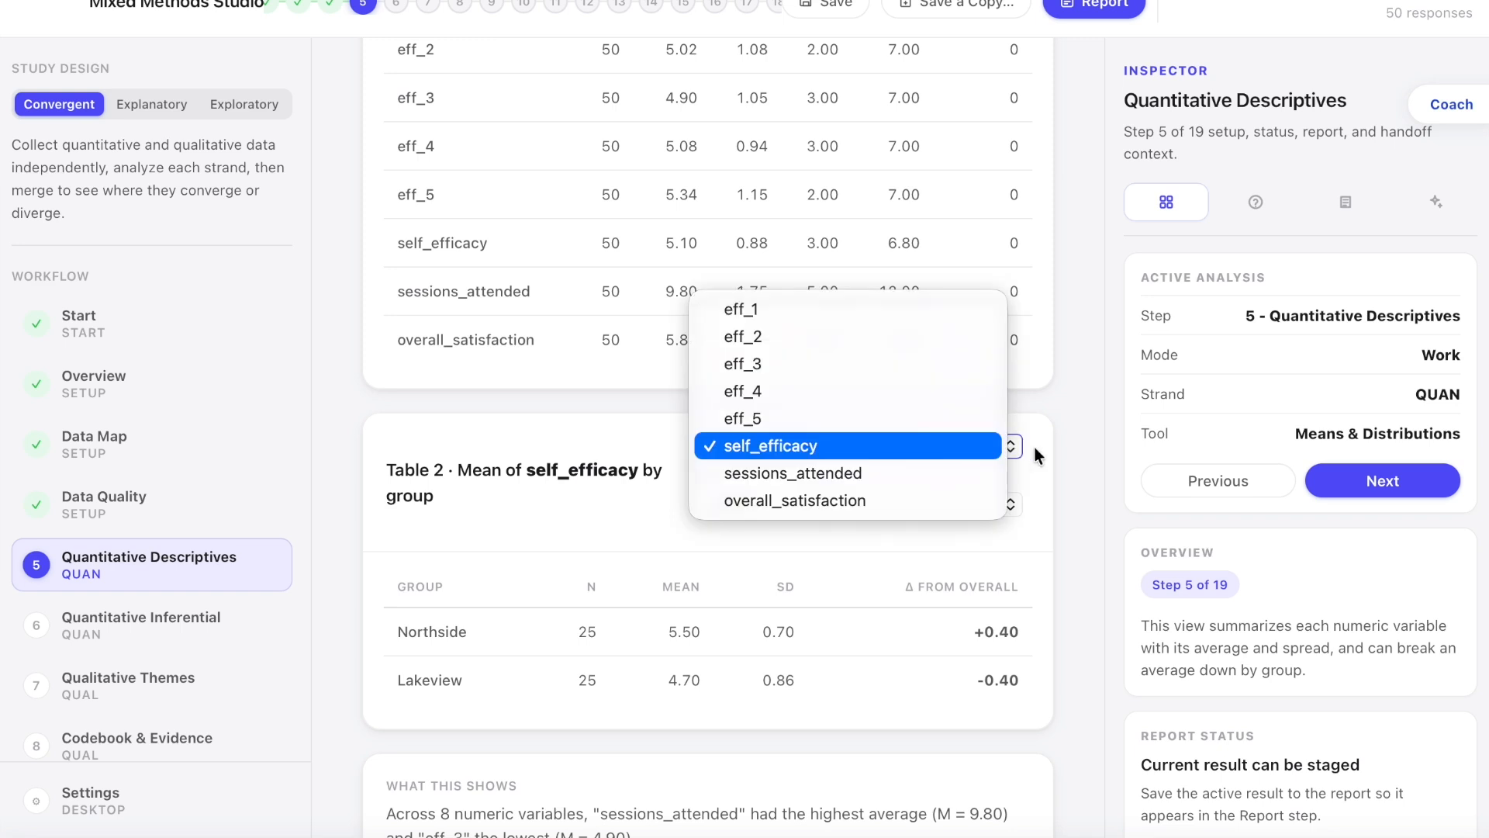
key(Return)
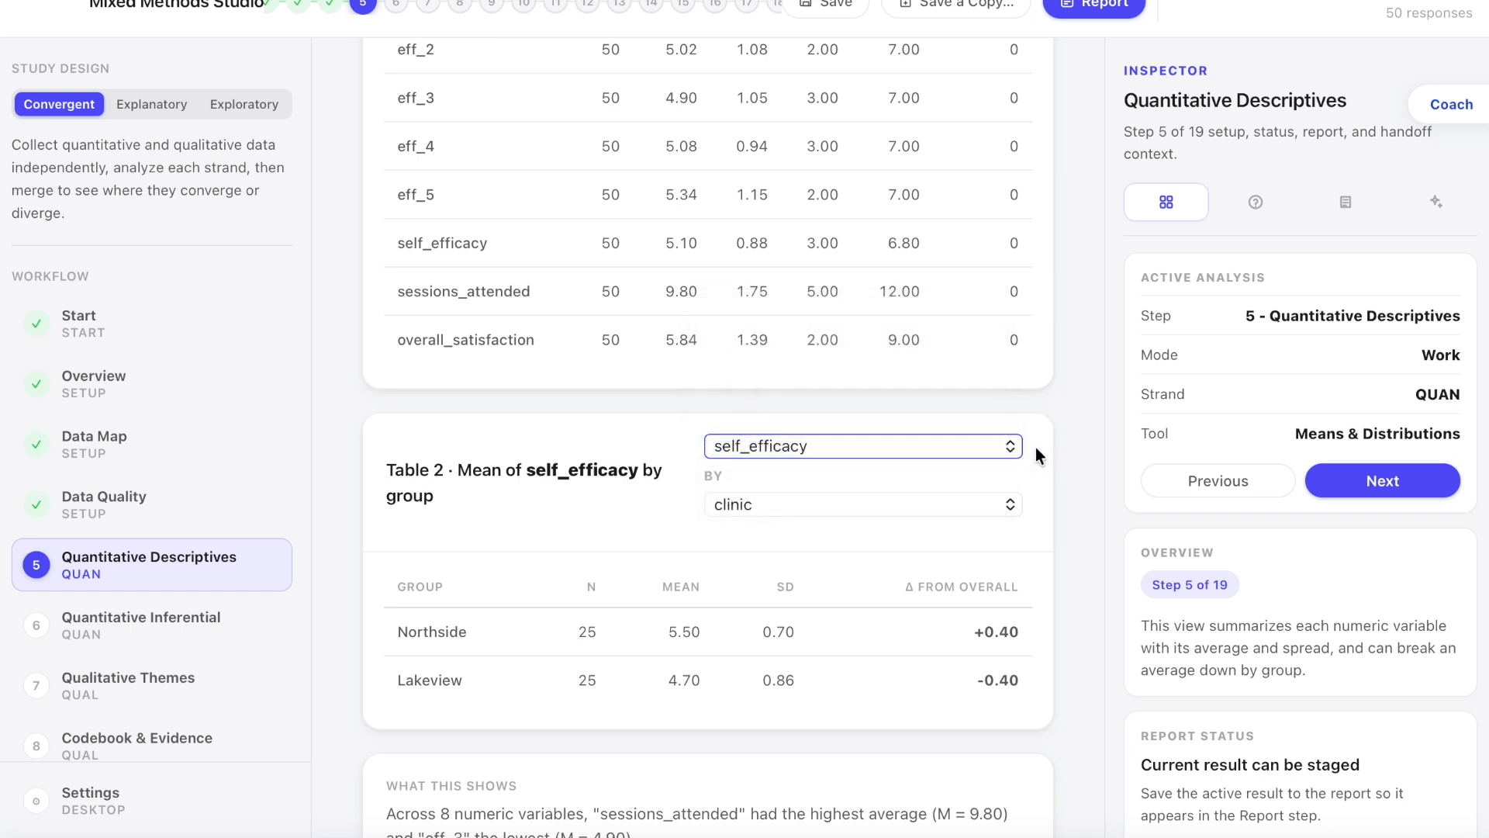
click(1011, 506)
key(Return)
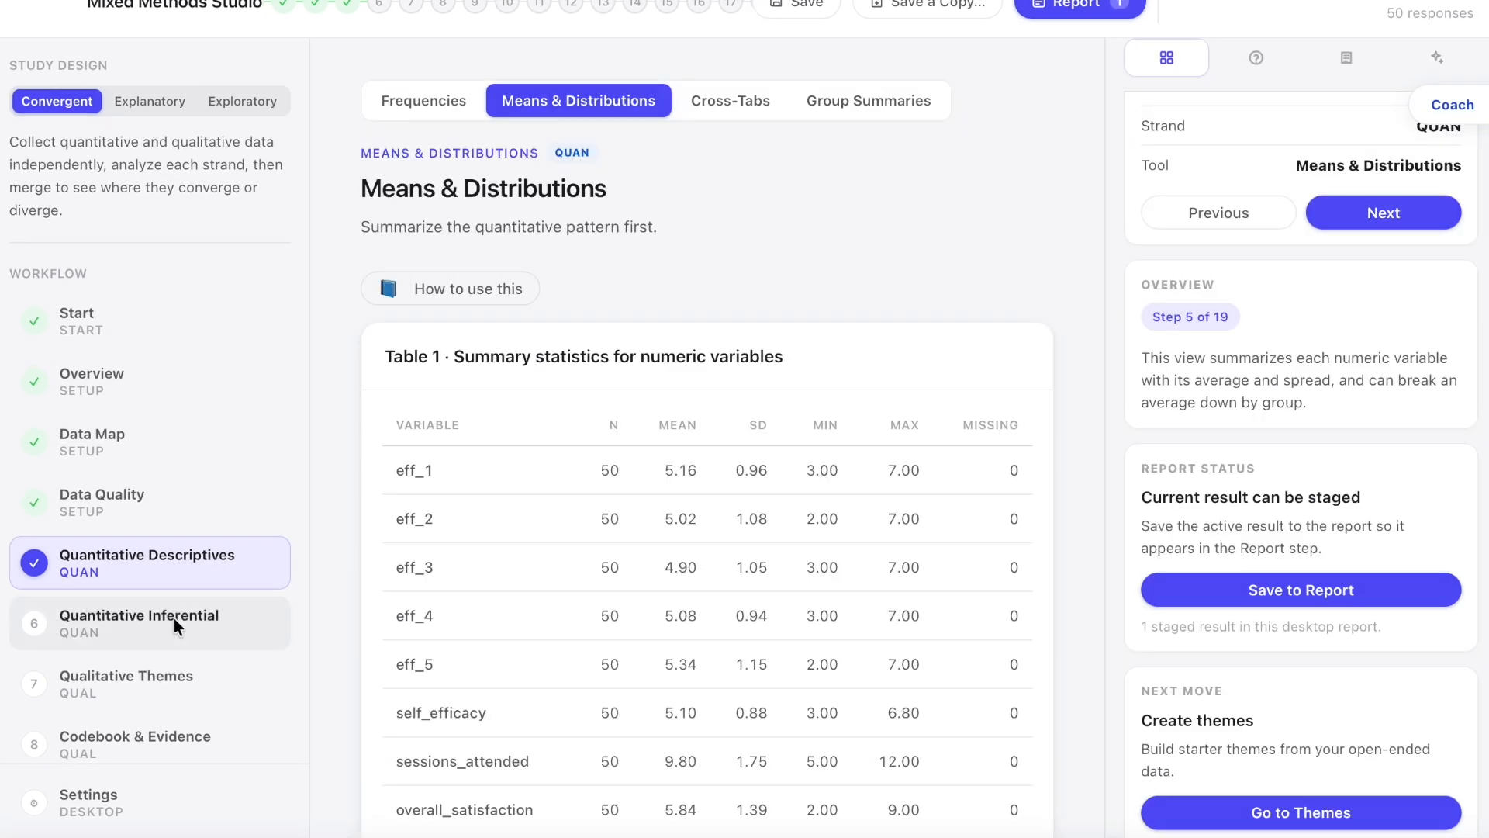
Step: In the Quantitative Inferential step, run an independent samples t-test of self_efficacy by clinic, comparing Northside with Lakeview at 95% confidence
click(174, 617)
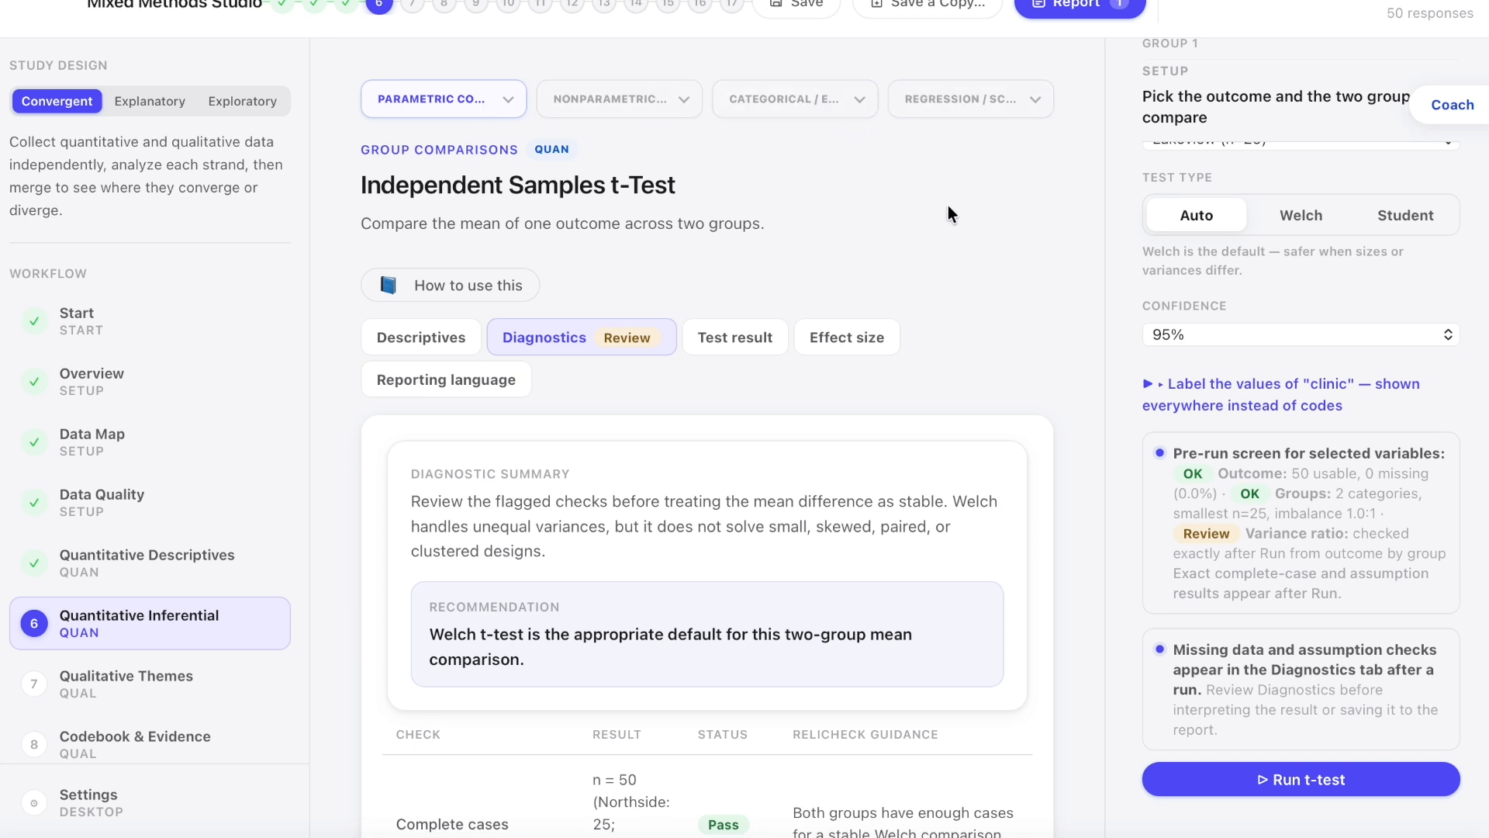
click(508, 101)
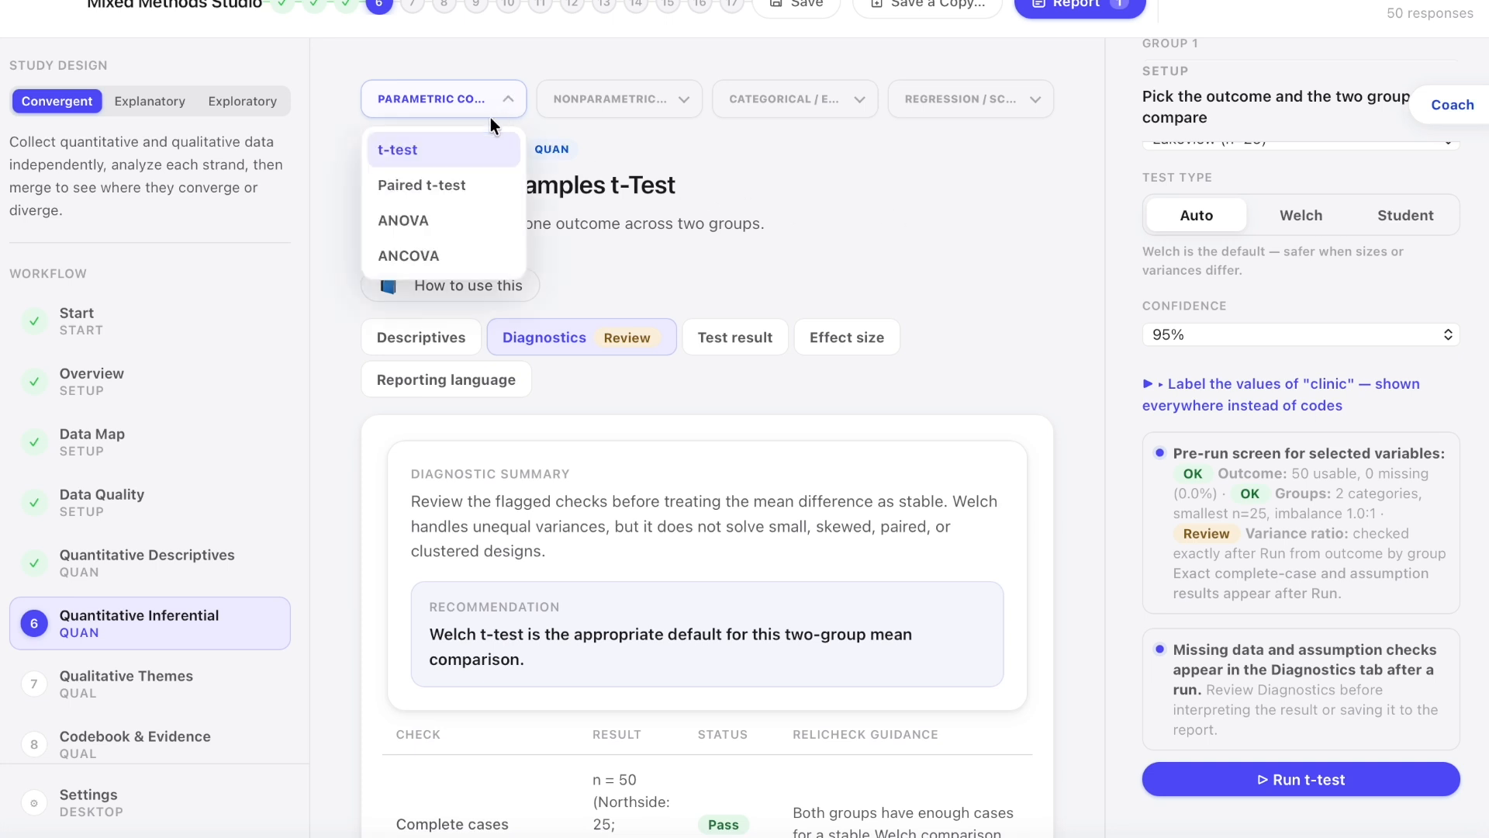
click(467, 149)
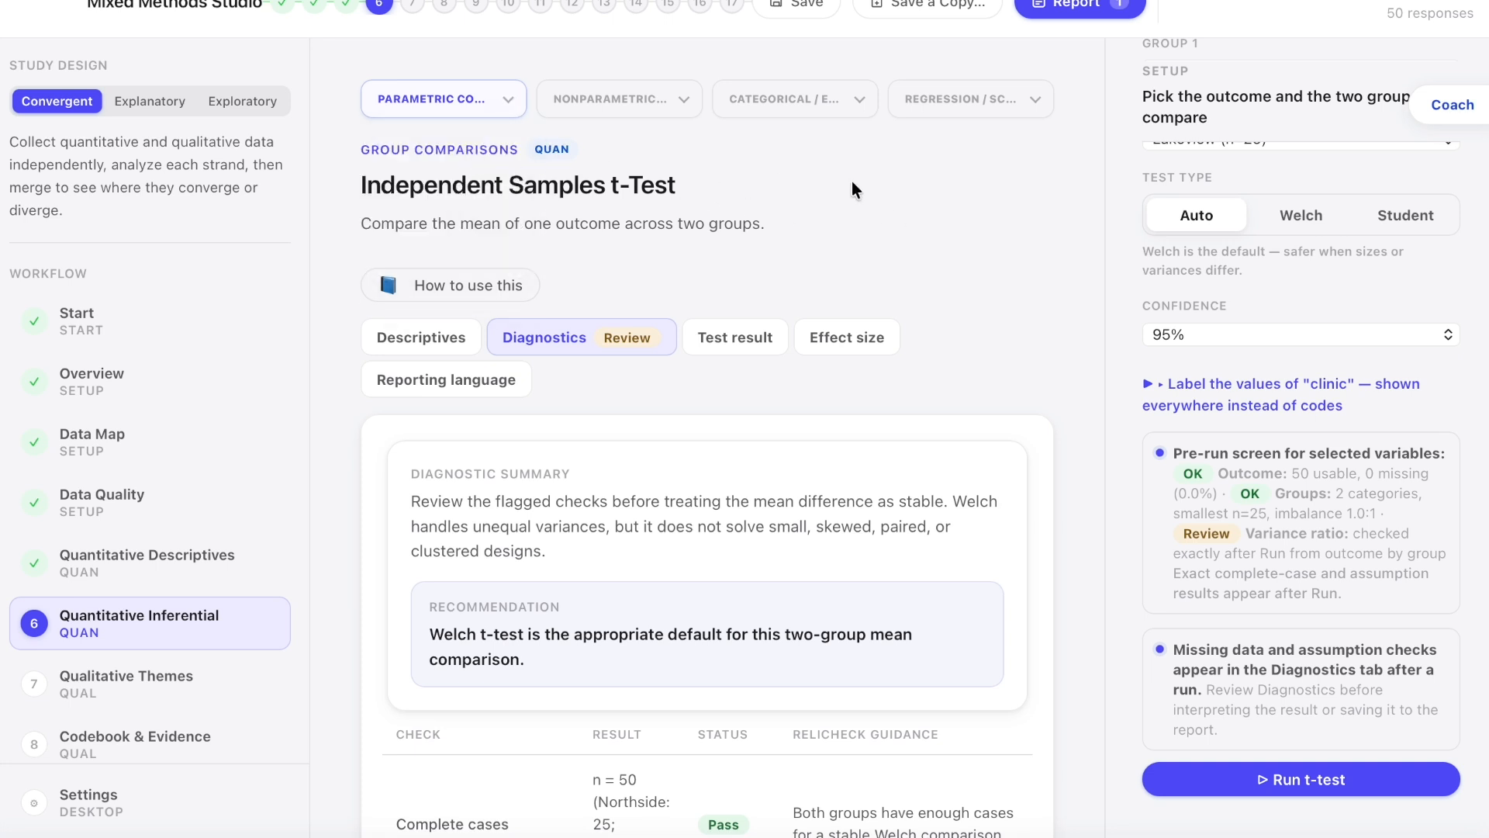
scroll(1153, 267, up, 4)
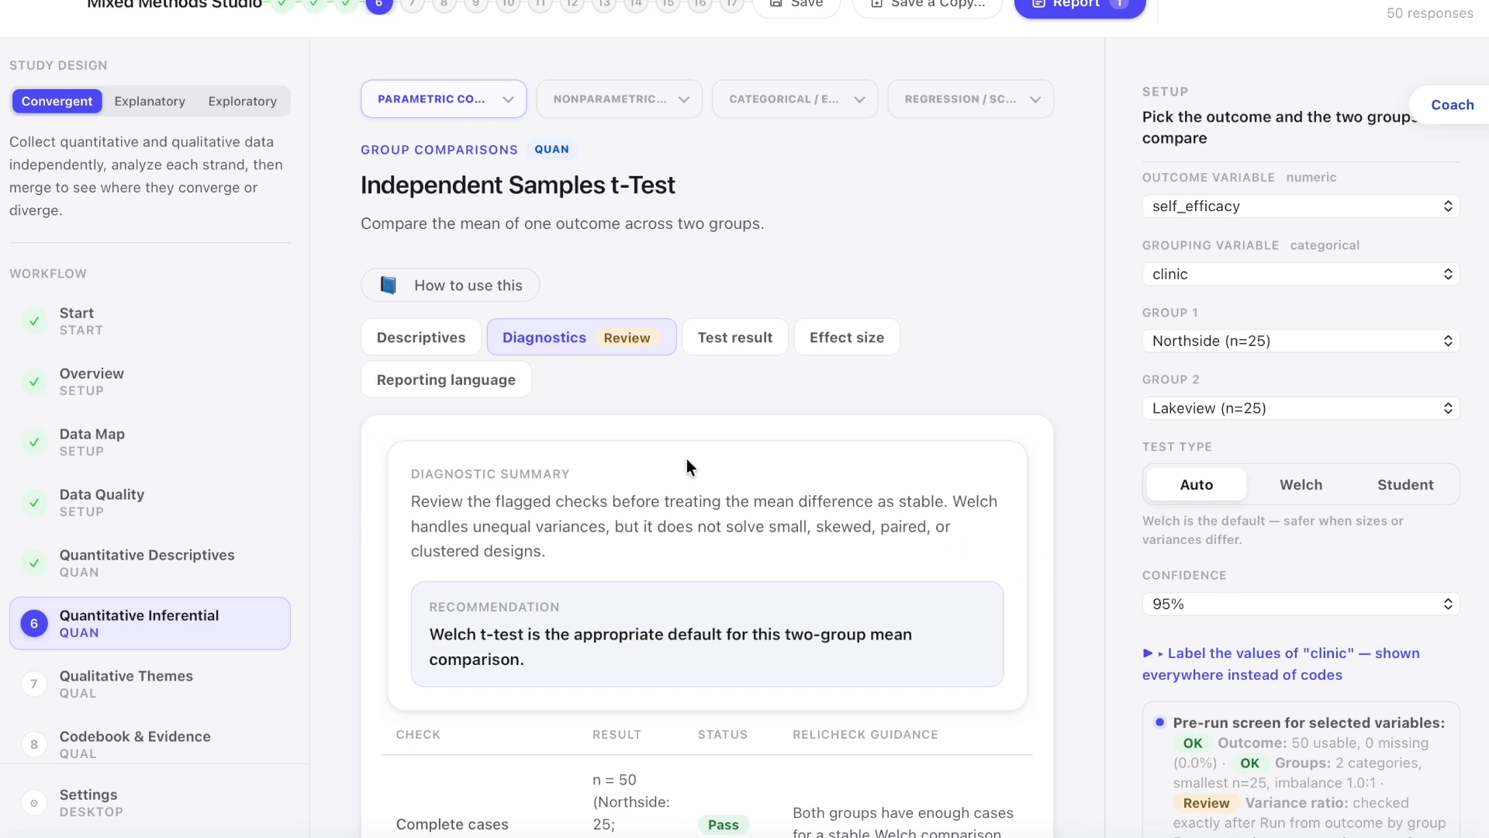
scroll(1126, 616, down, 3)
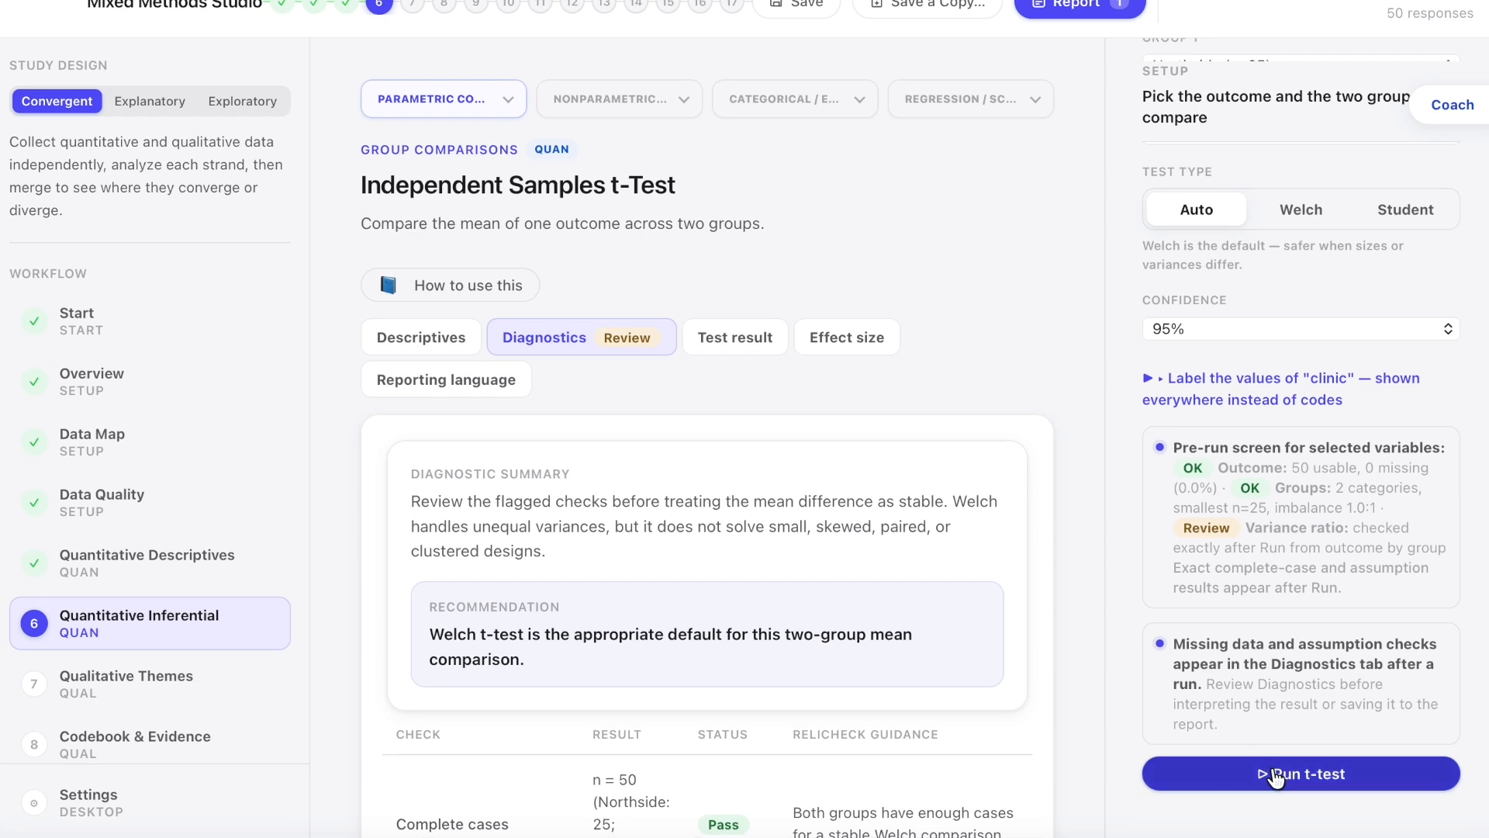
click(1250, 768)
Step: Examine the t-test diagnostics, from the summary and assumption checks down to the distribution flags by group
click(564, 342)
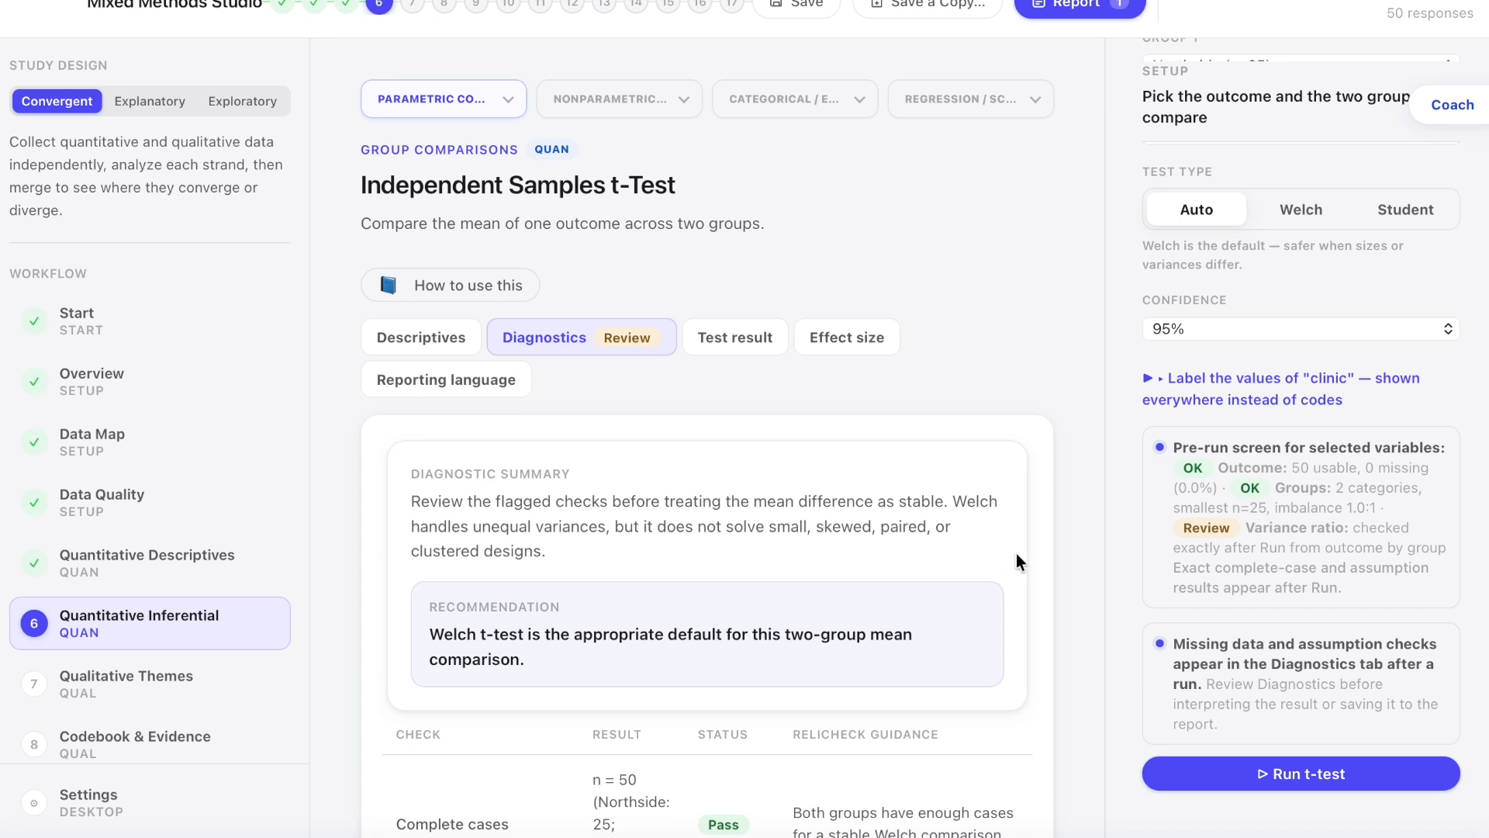
scroll(1045, 560, down, 2)
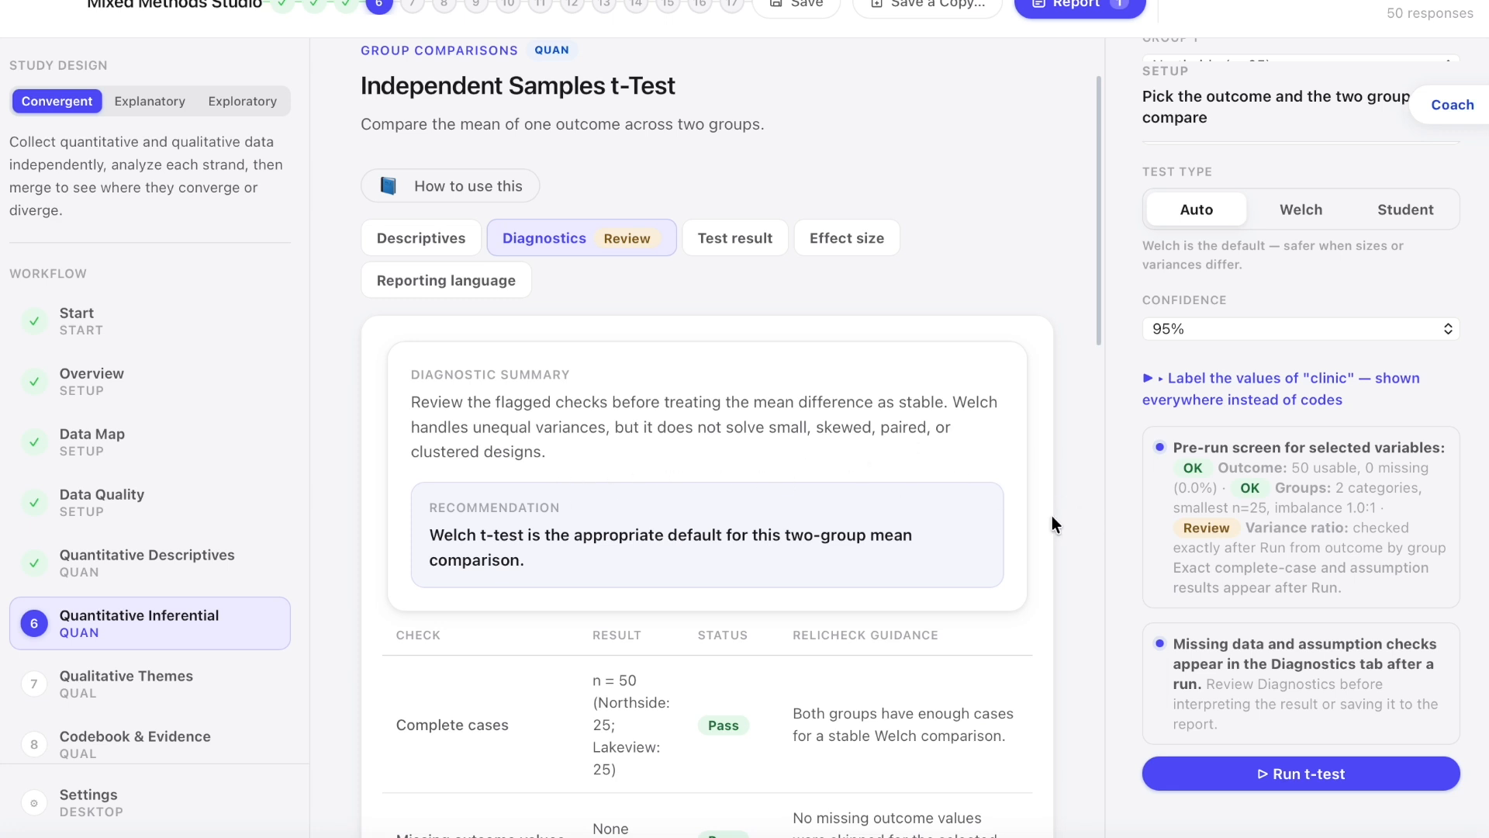
scroll(1045, 517, down, 8)
scroll(1045, 518, down, 4)
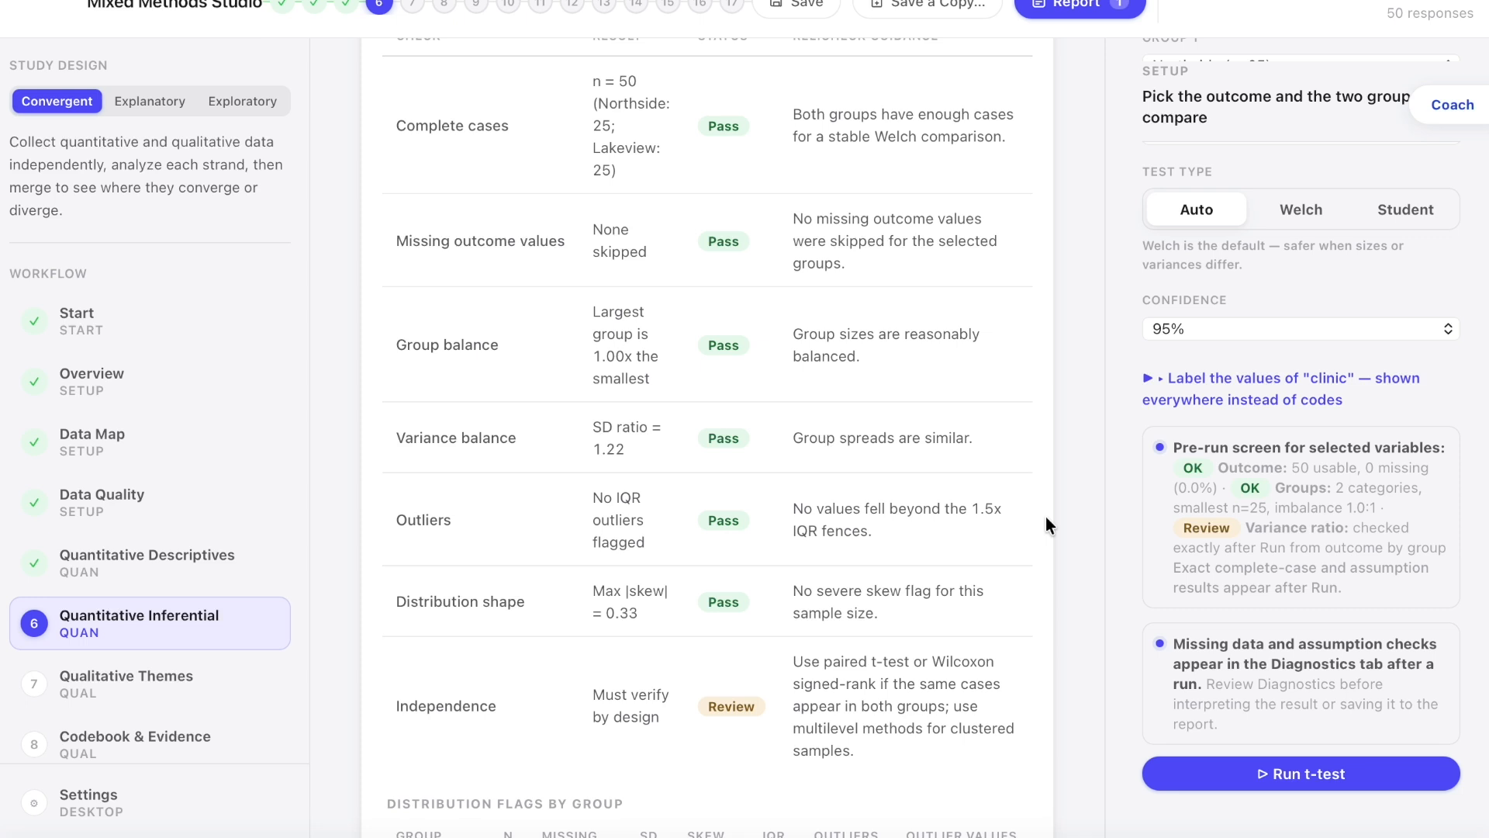
scroll(1046, 517, down, 4)
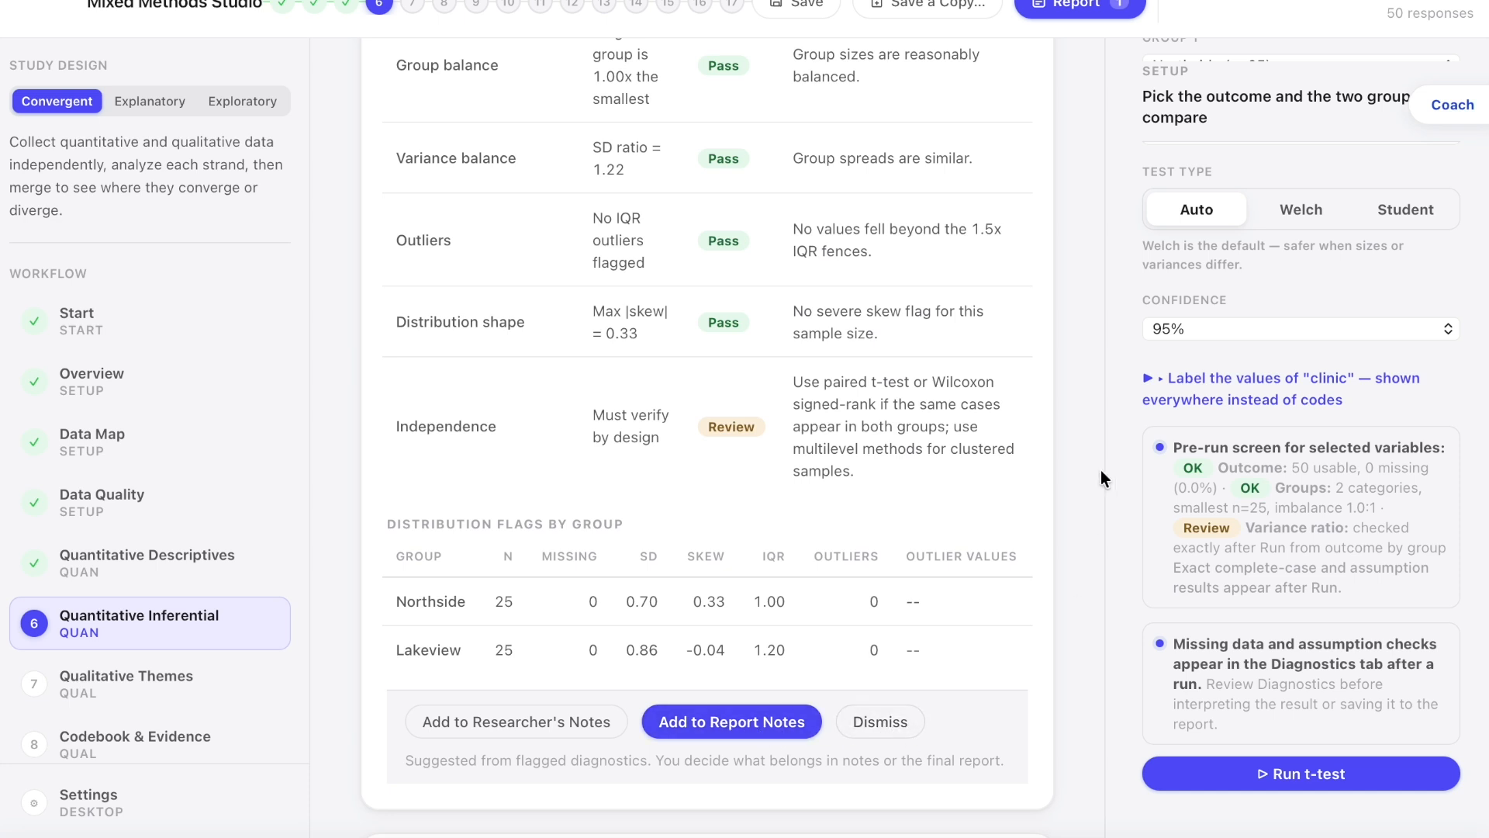
Step: Add a period to the end of the diagnostic note in the Researcher's Notes and close the coach panel
click(1448, 109)
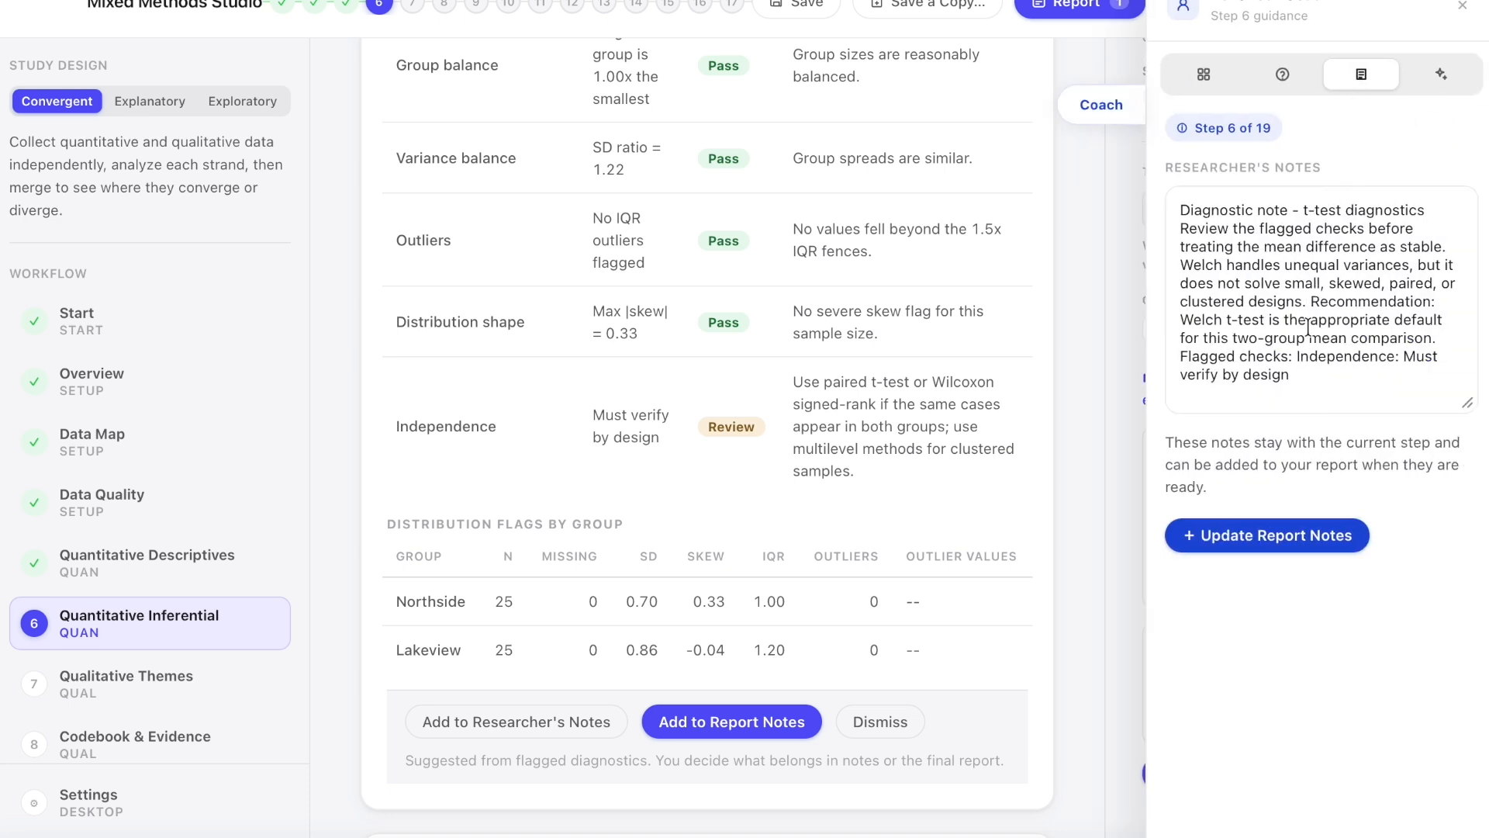
click(1324, 378)
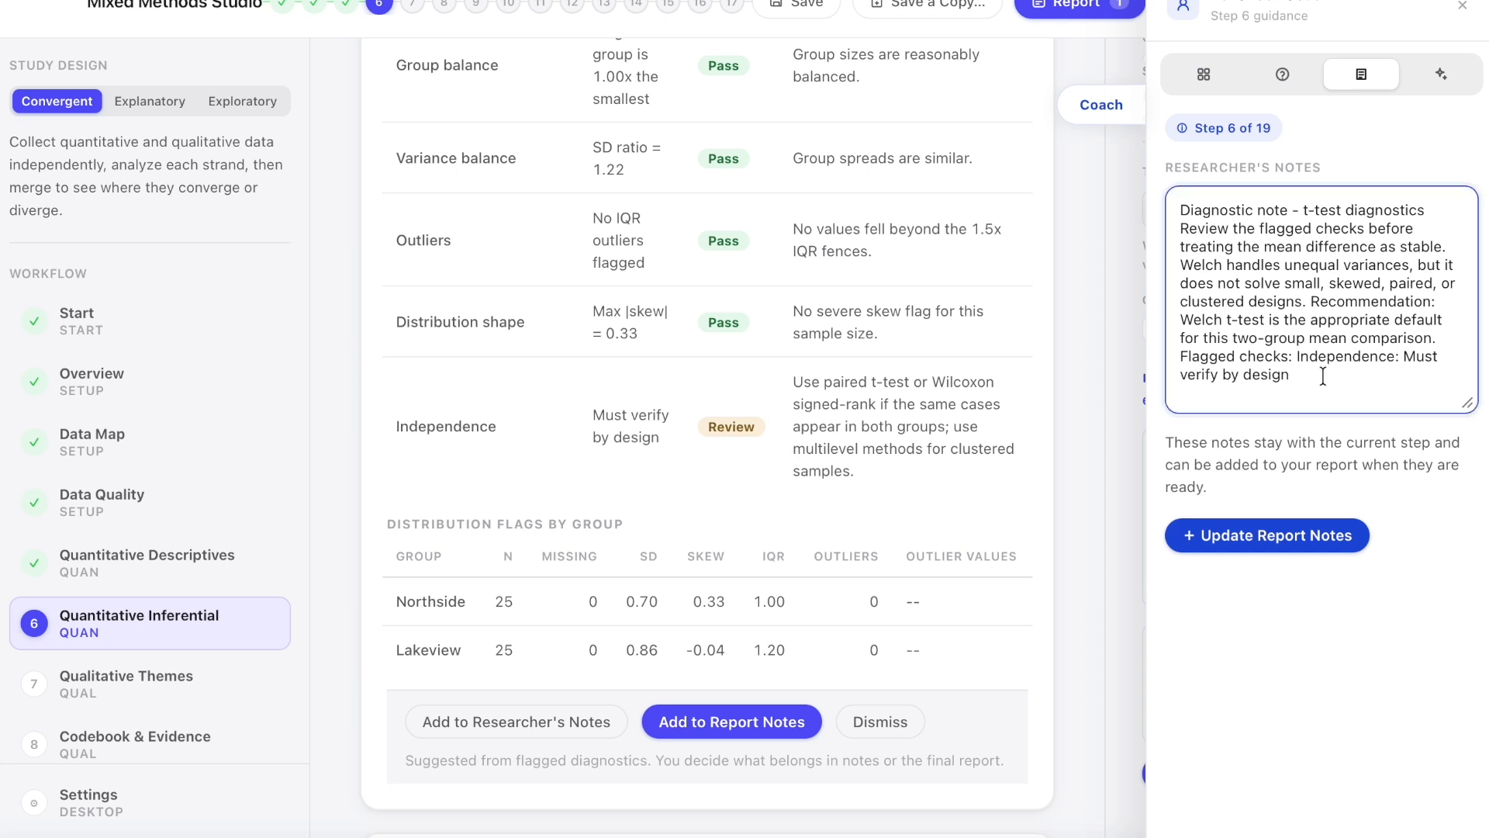
text(.)
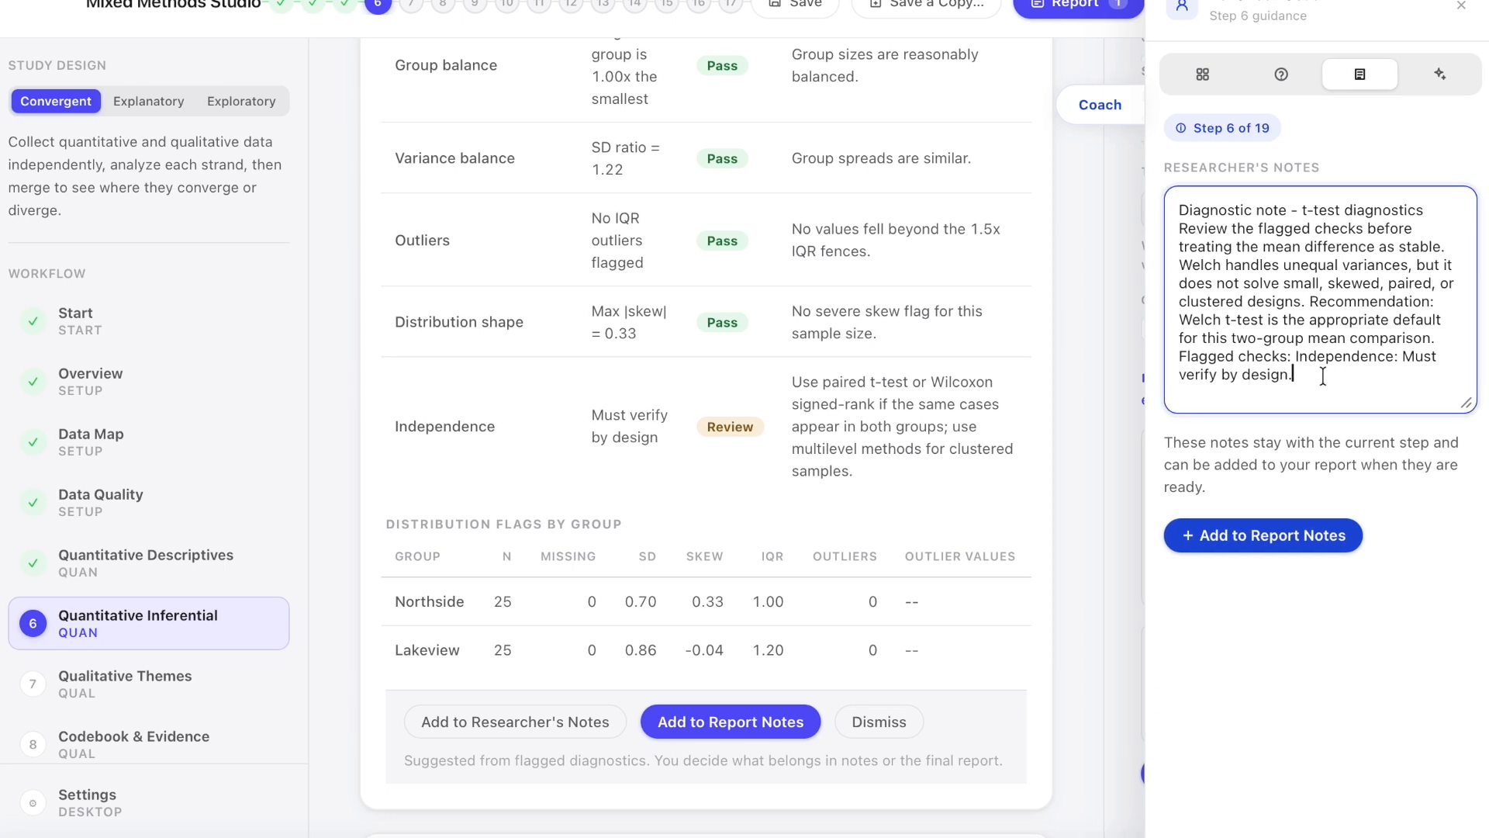
click(1102, 109)
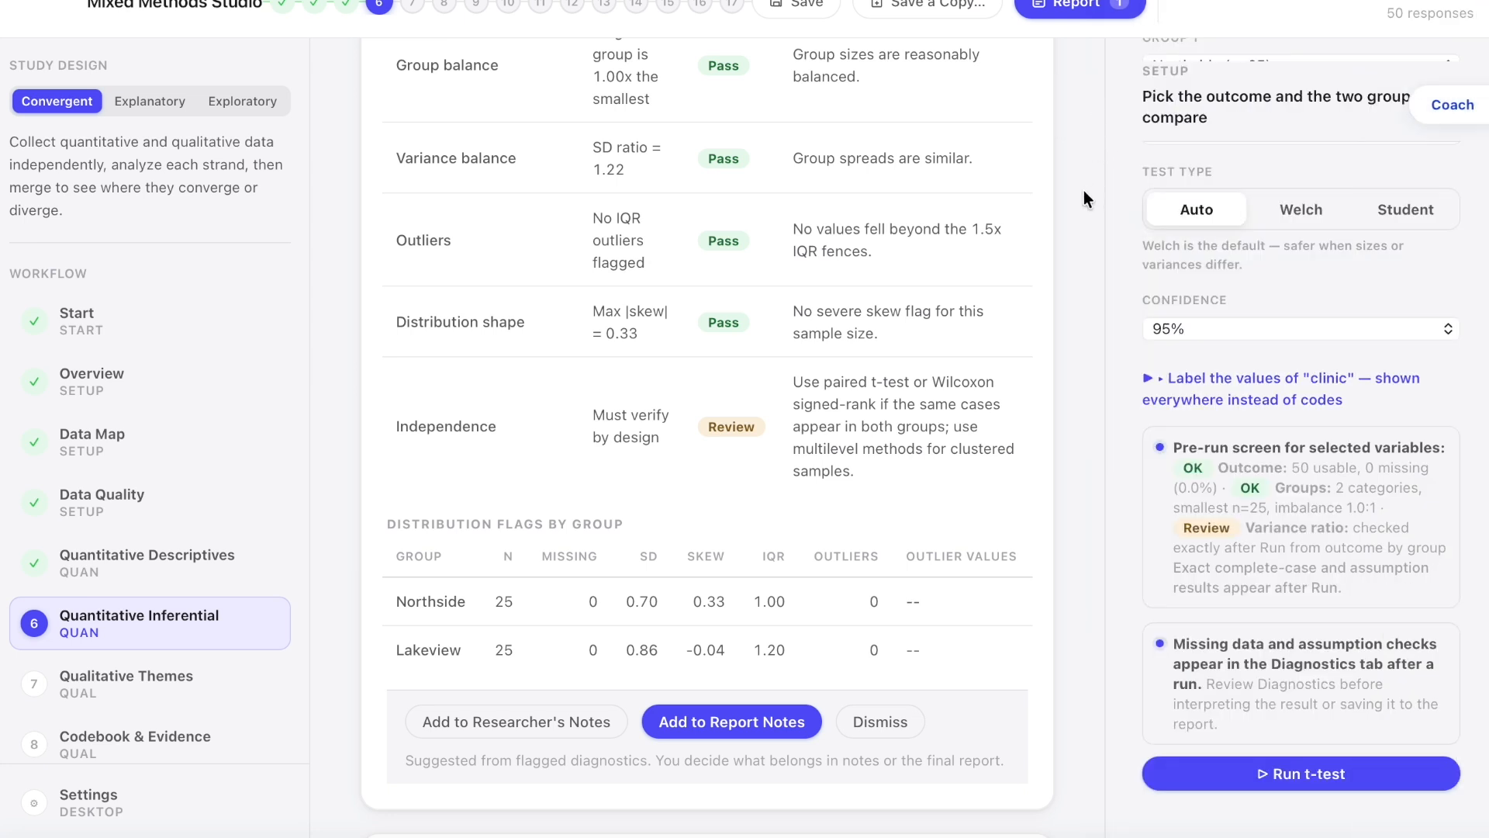
Step: Examine the full t-test result table for self_efficacy and its effect size
scroll(956, 263, up, 4)
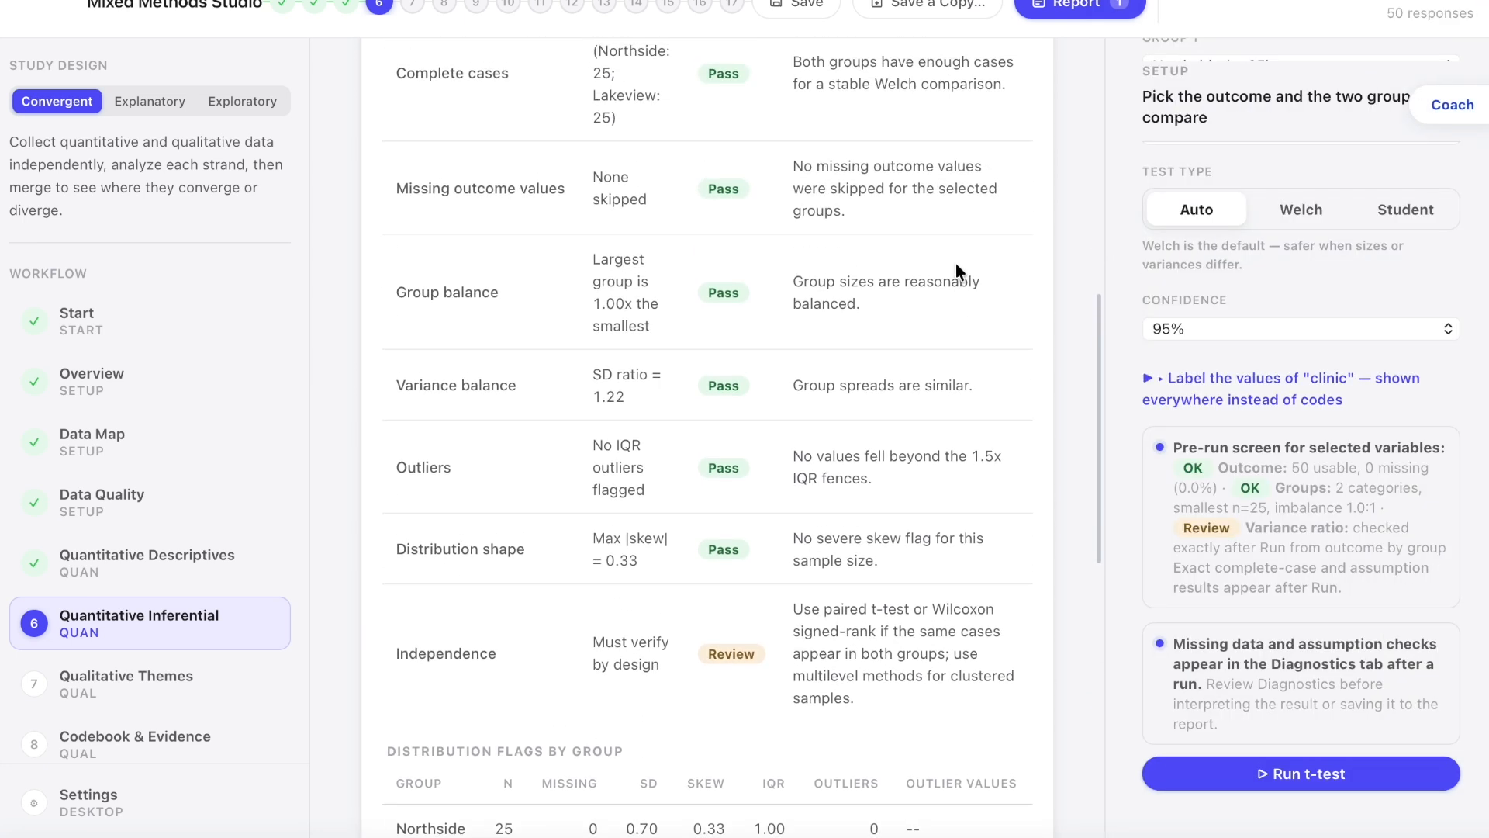
scroll(956, 263, up, 4)
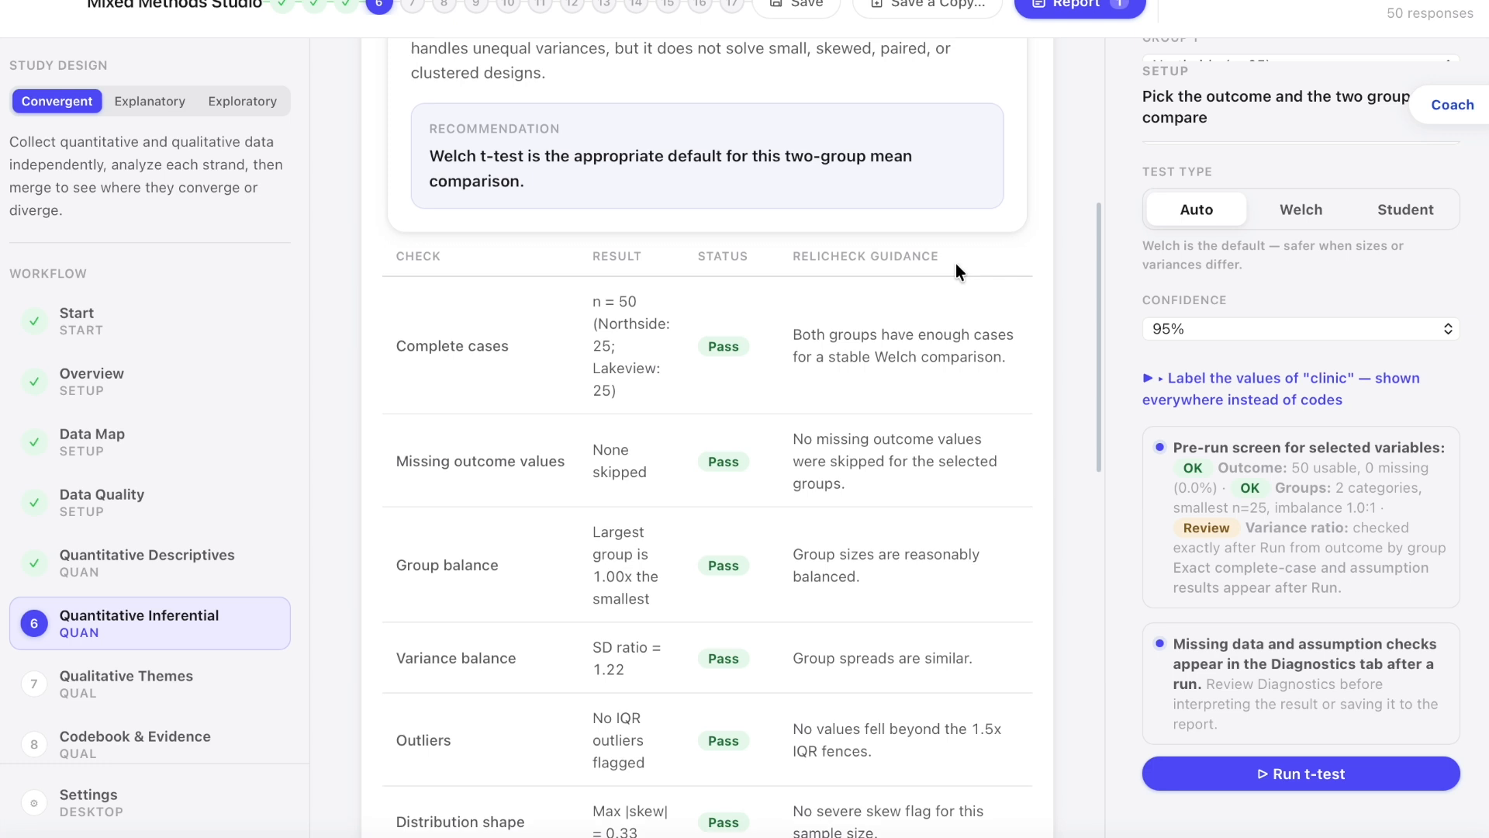
scroll(955, 263, up, 2)
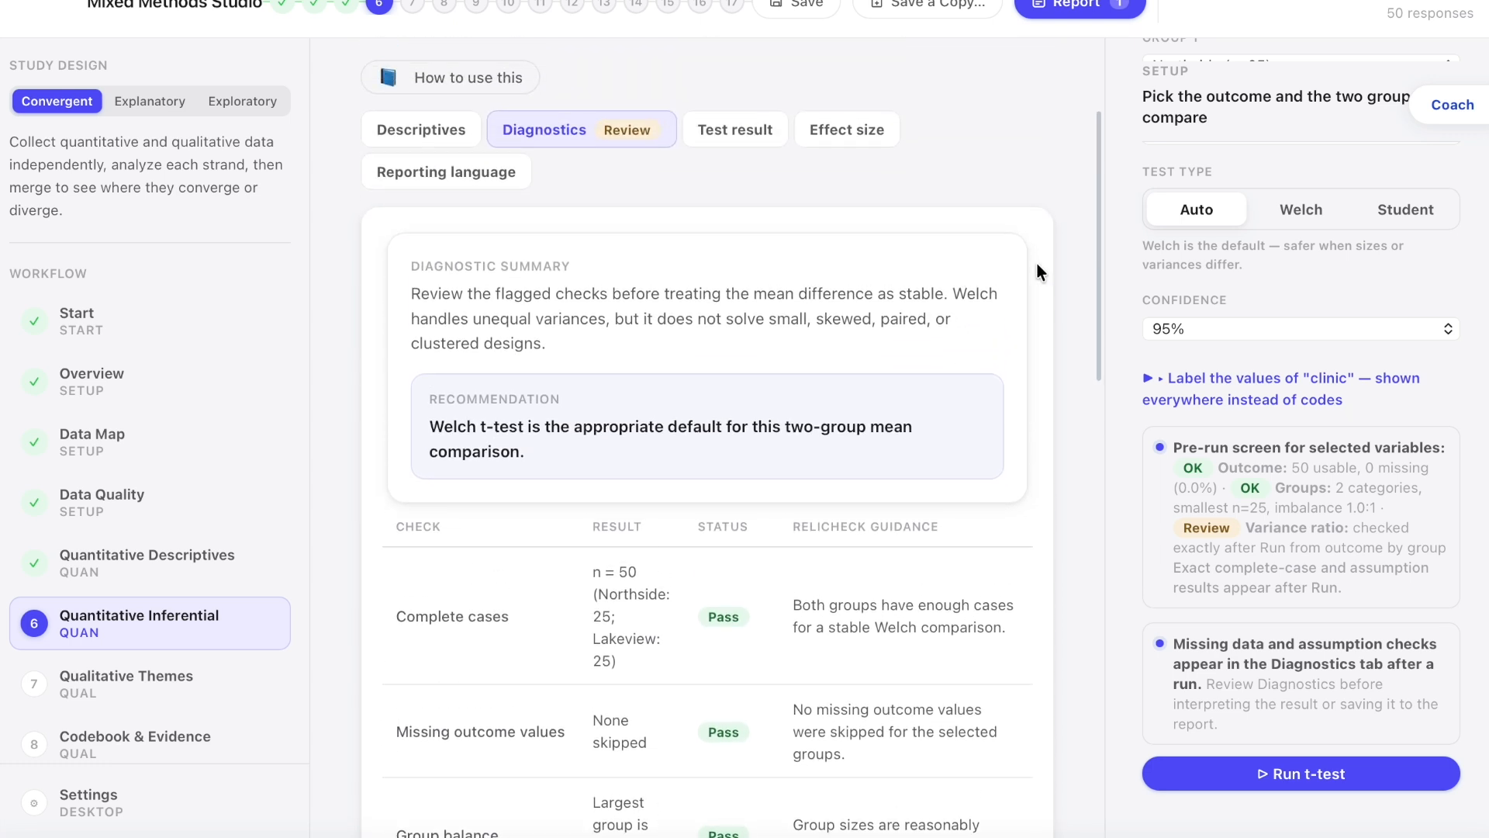
click(741, 136)
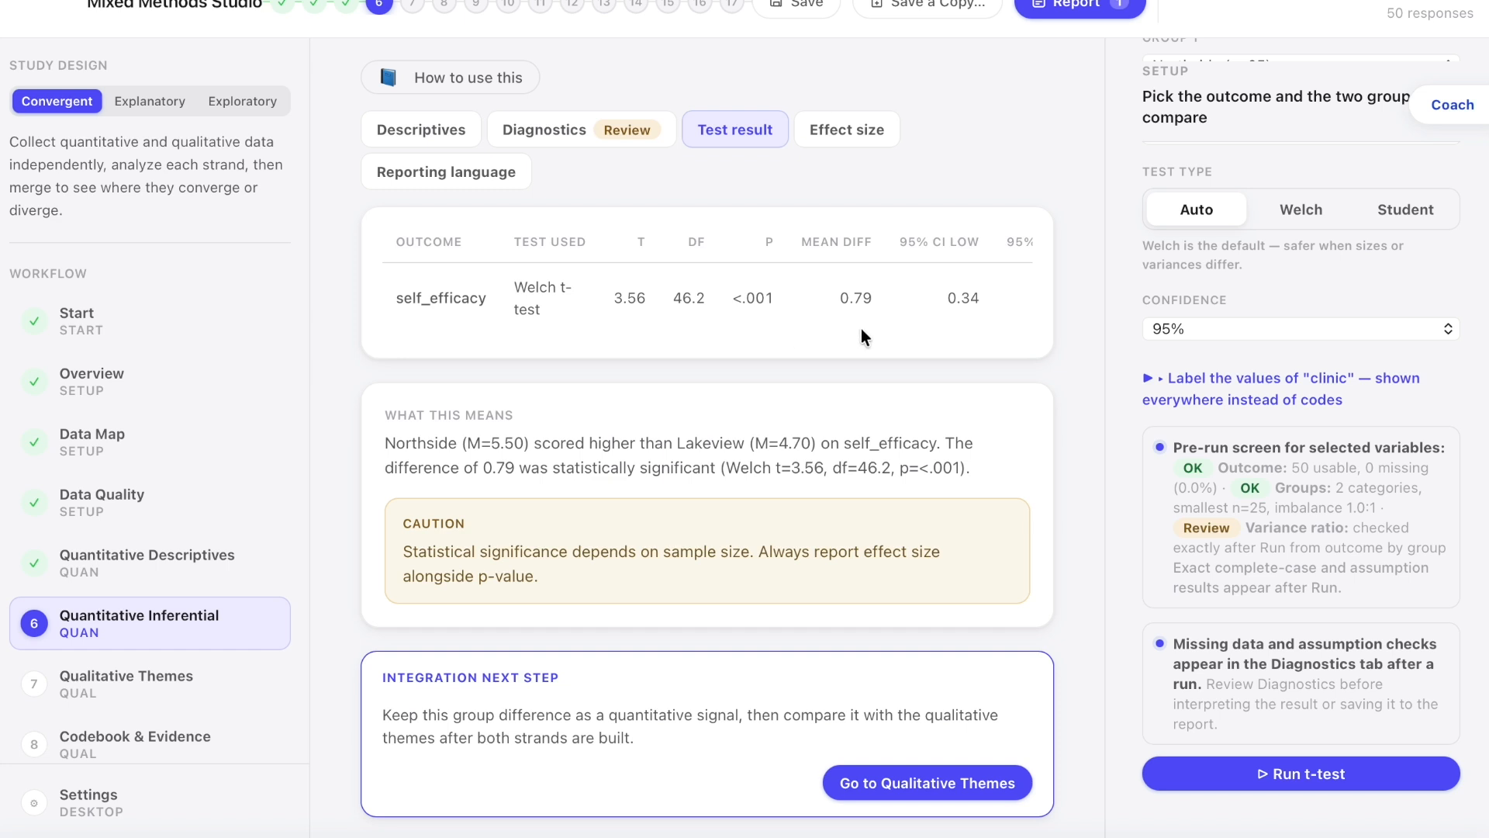
scroll(861, 328, right, 5)
scroll(861, 328, left, 1)
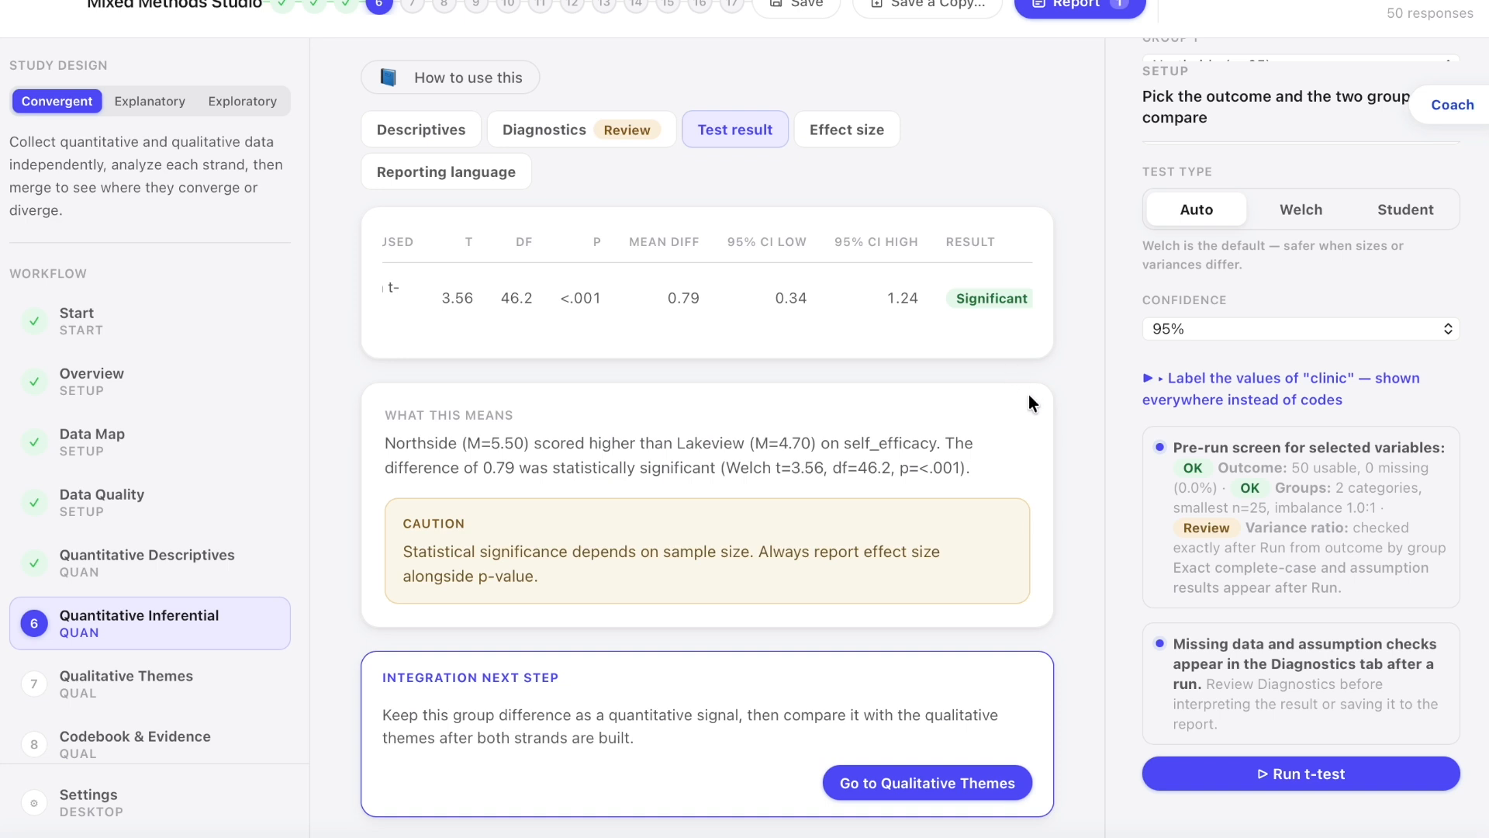
click(855, 142)
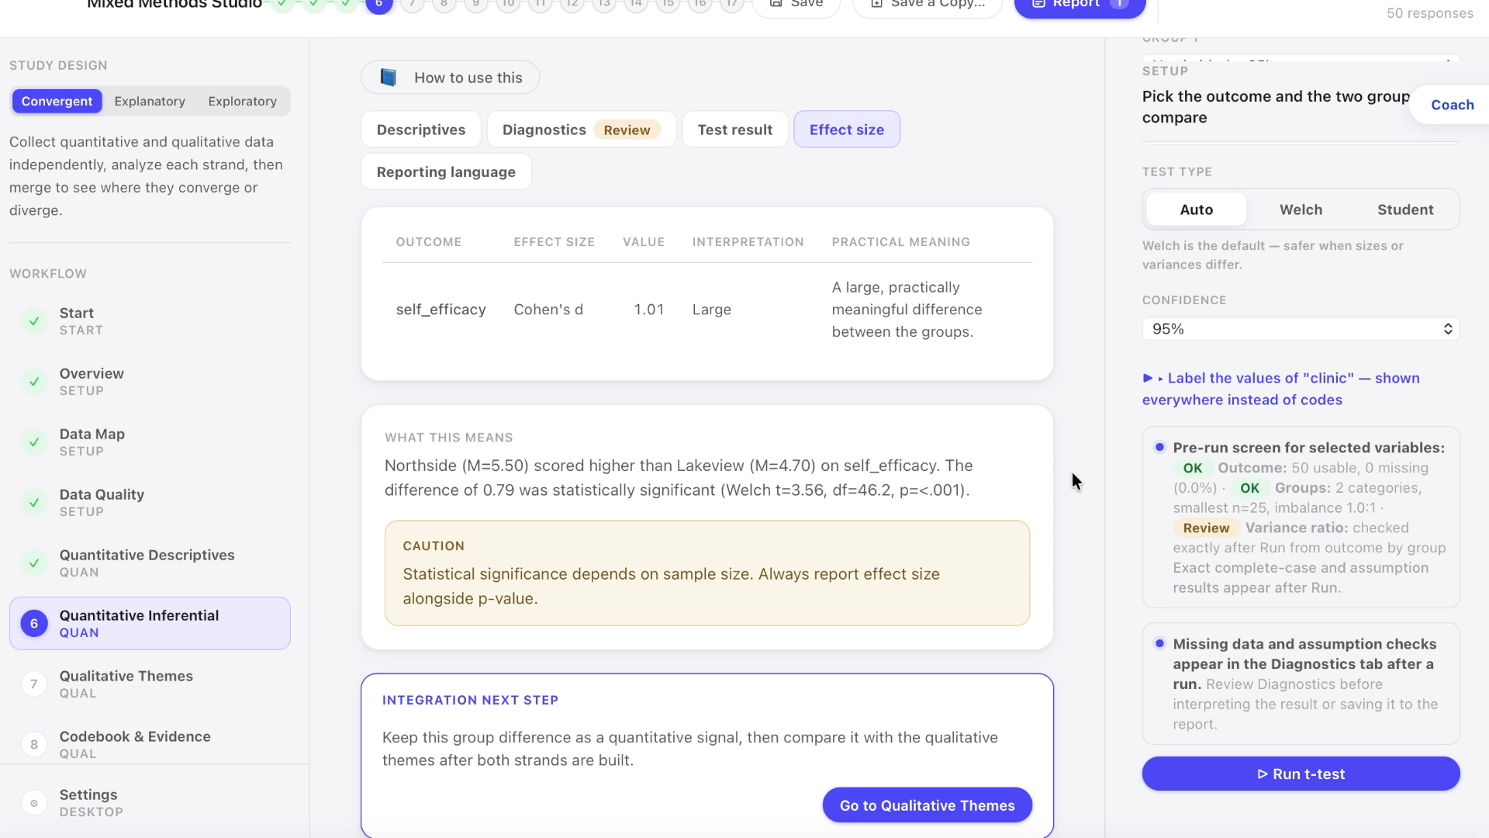
Step: Run a Chi-square test of independence with a1c_improved as the rows variable and clinic as the columns variable
scroll(726, 138, up, 3)
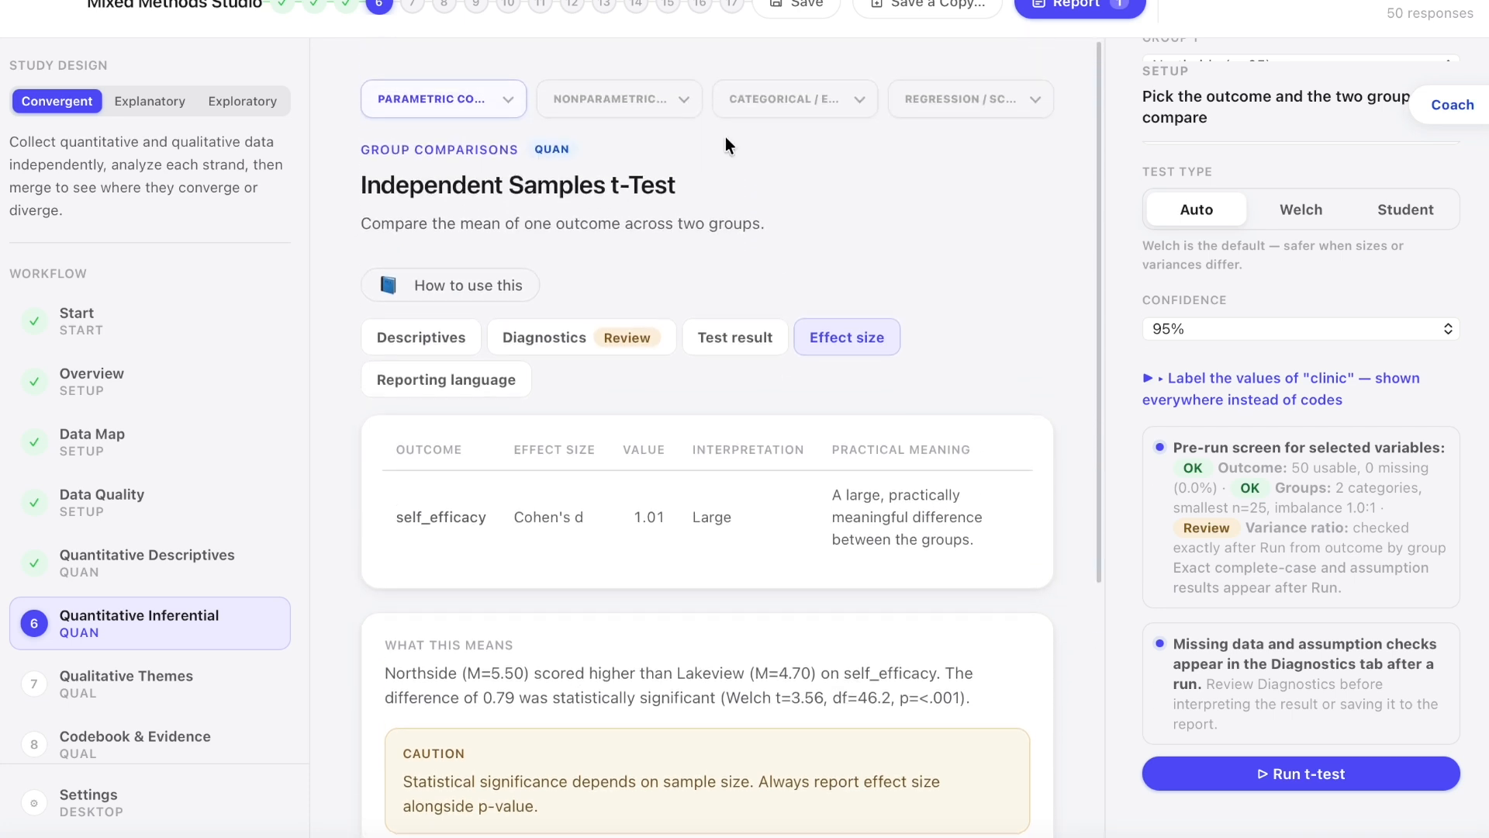
click(782, 114)
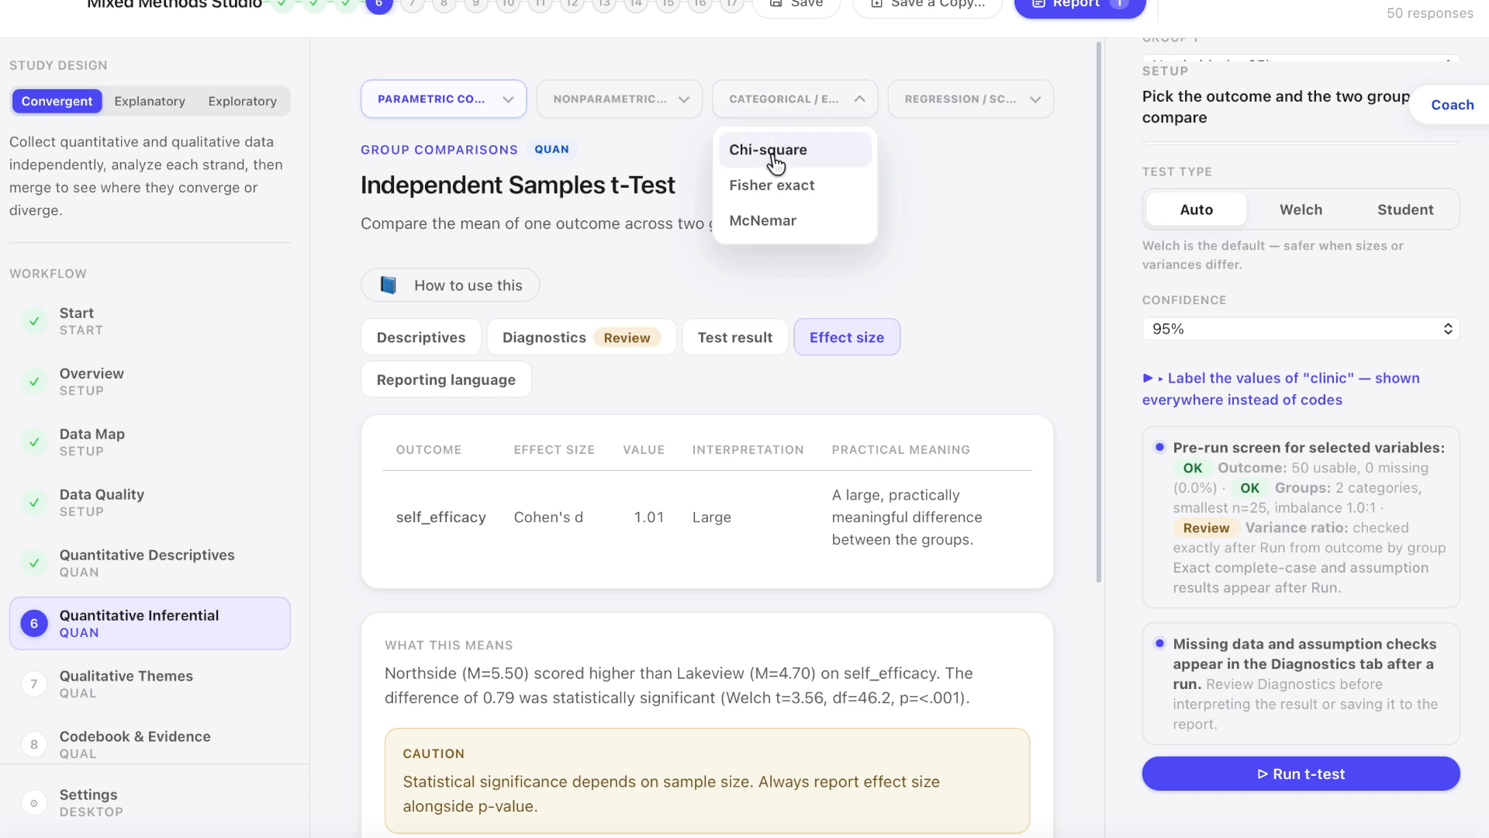
click(772, 152)
scroll(1210, 186, up, 4)
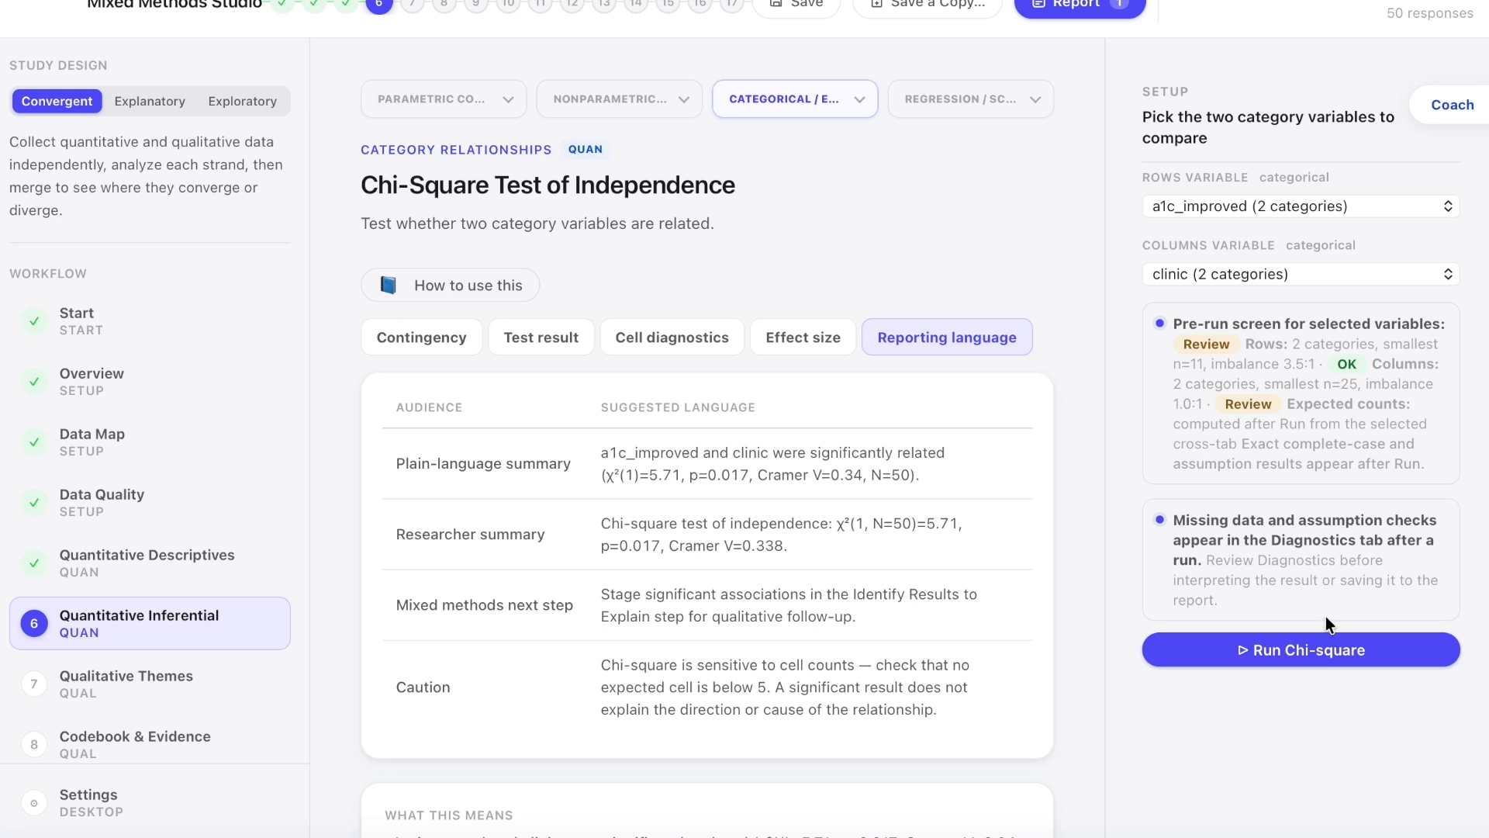
click(1319, 653)
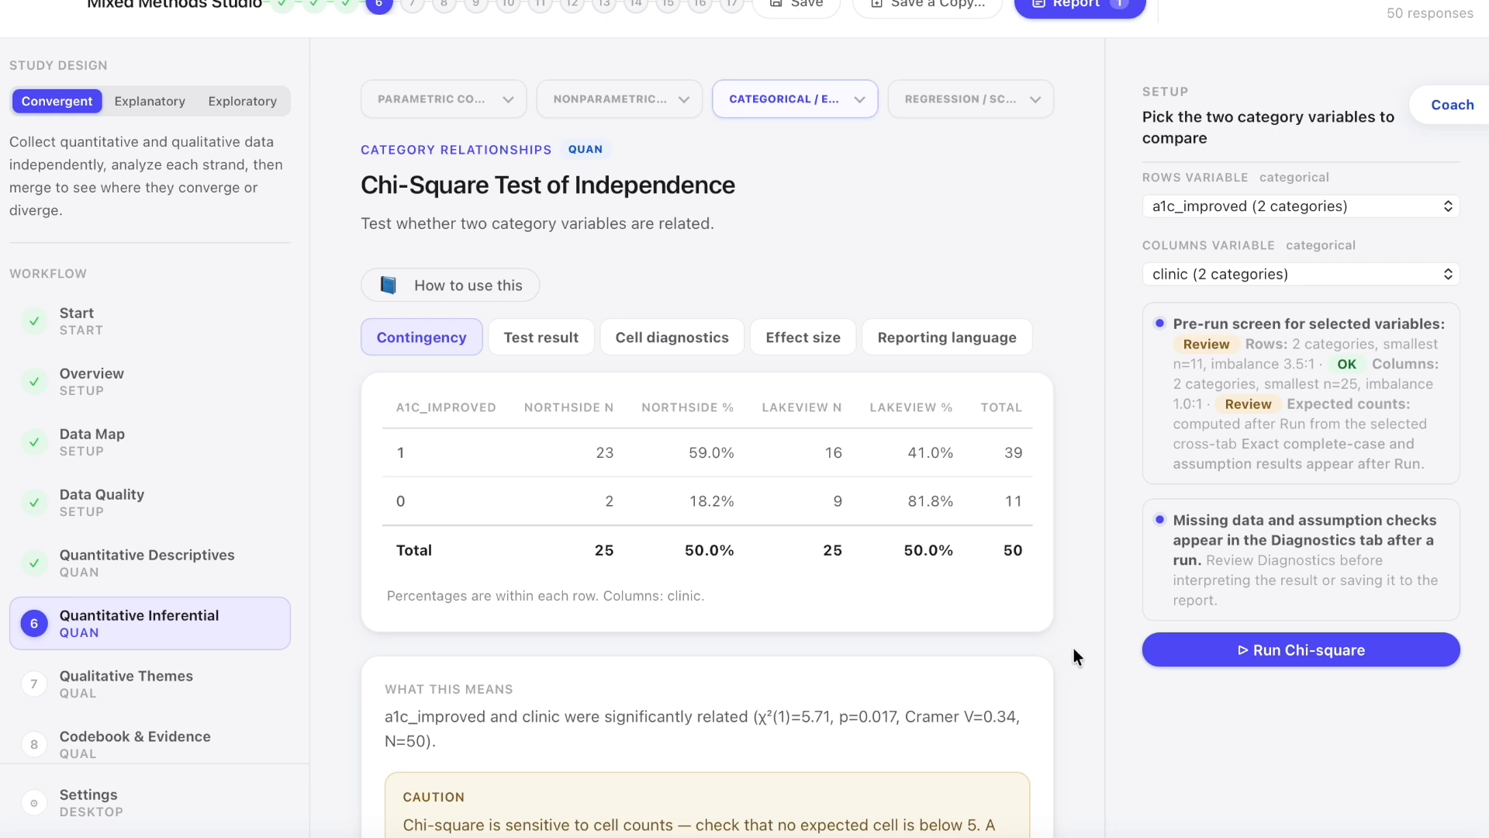
Step: Review the Chi-square contingency table, its interpretation, the caution and the suggested integration next step
scroll(1074, 648, down, 1)
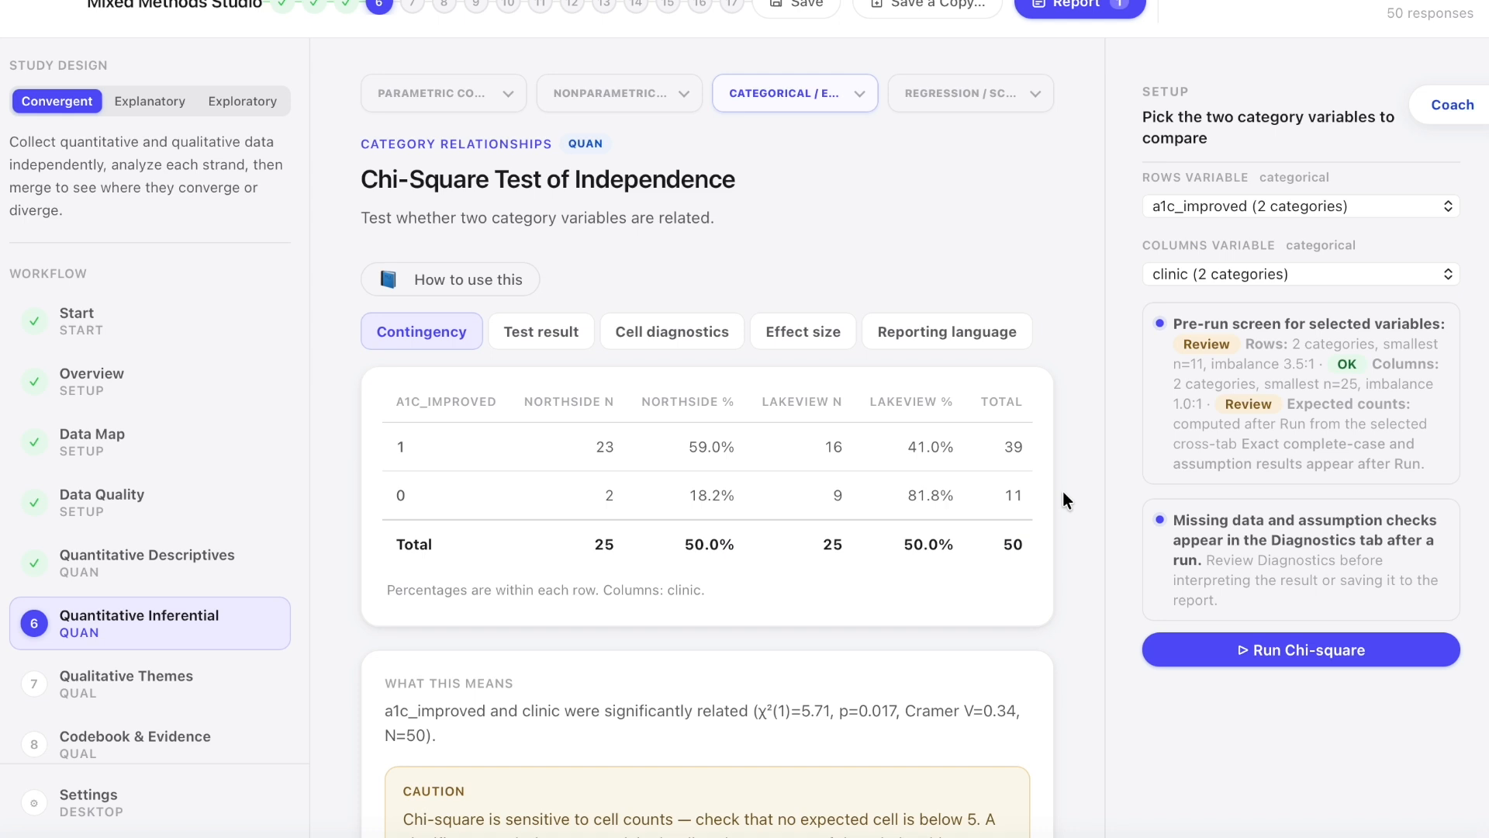
scroll(1062, 497, down, 5)
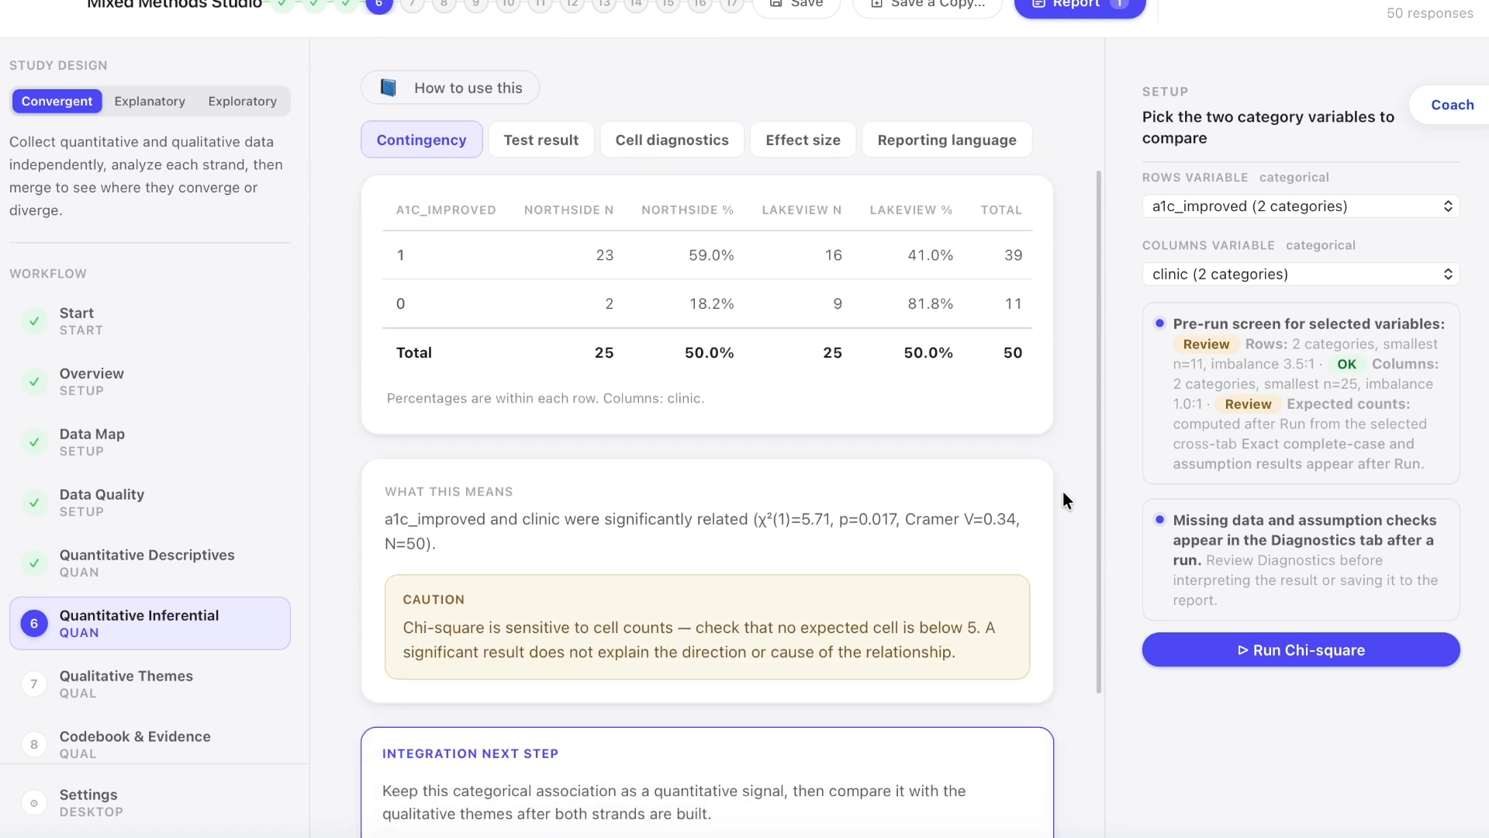
scroll(1062, 496, down, 1)
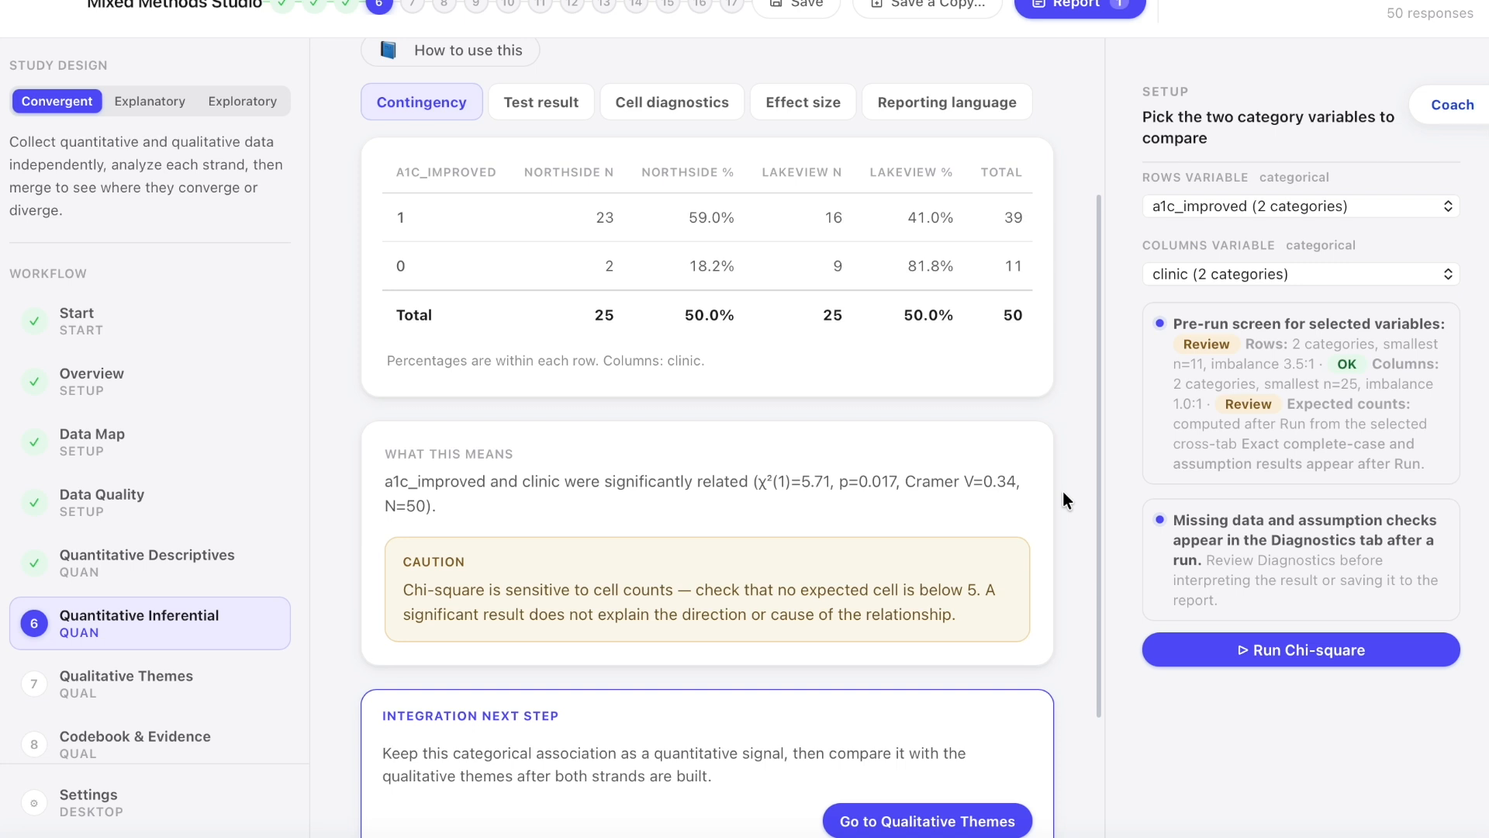
Step: Examine the Chi-square test result for a1c_improved by clinic and its suggested reporting language for each audience
scroll(1063, 497, down, 1)
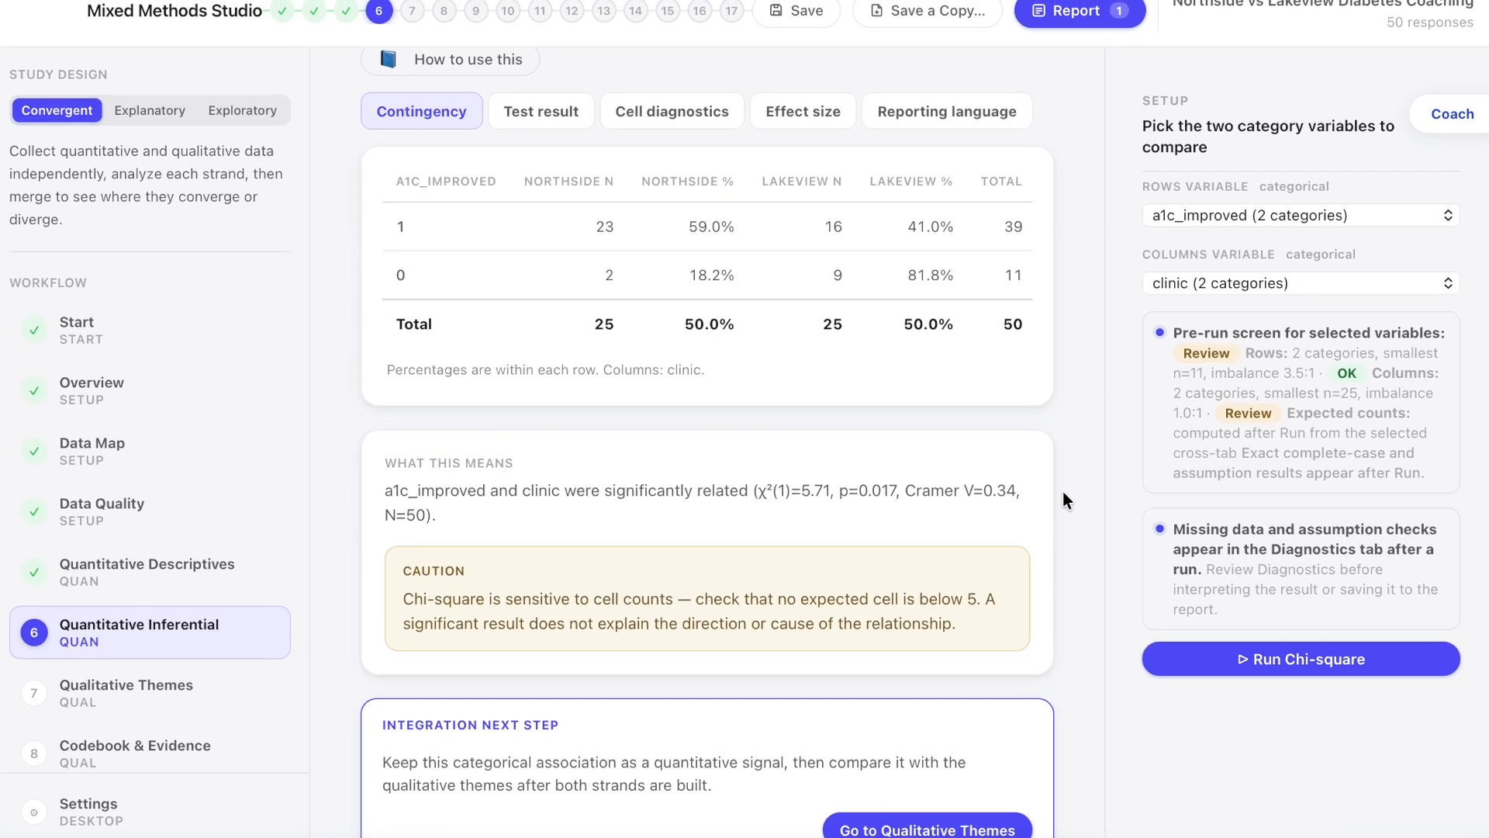
scroll(1063, 500, up, 3)
scroll(1063, 501, up, 3)
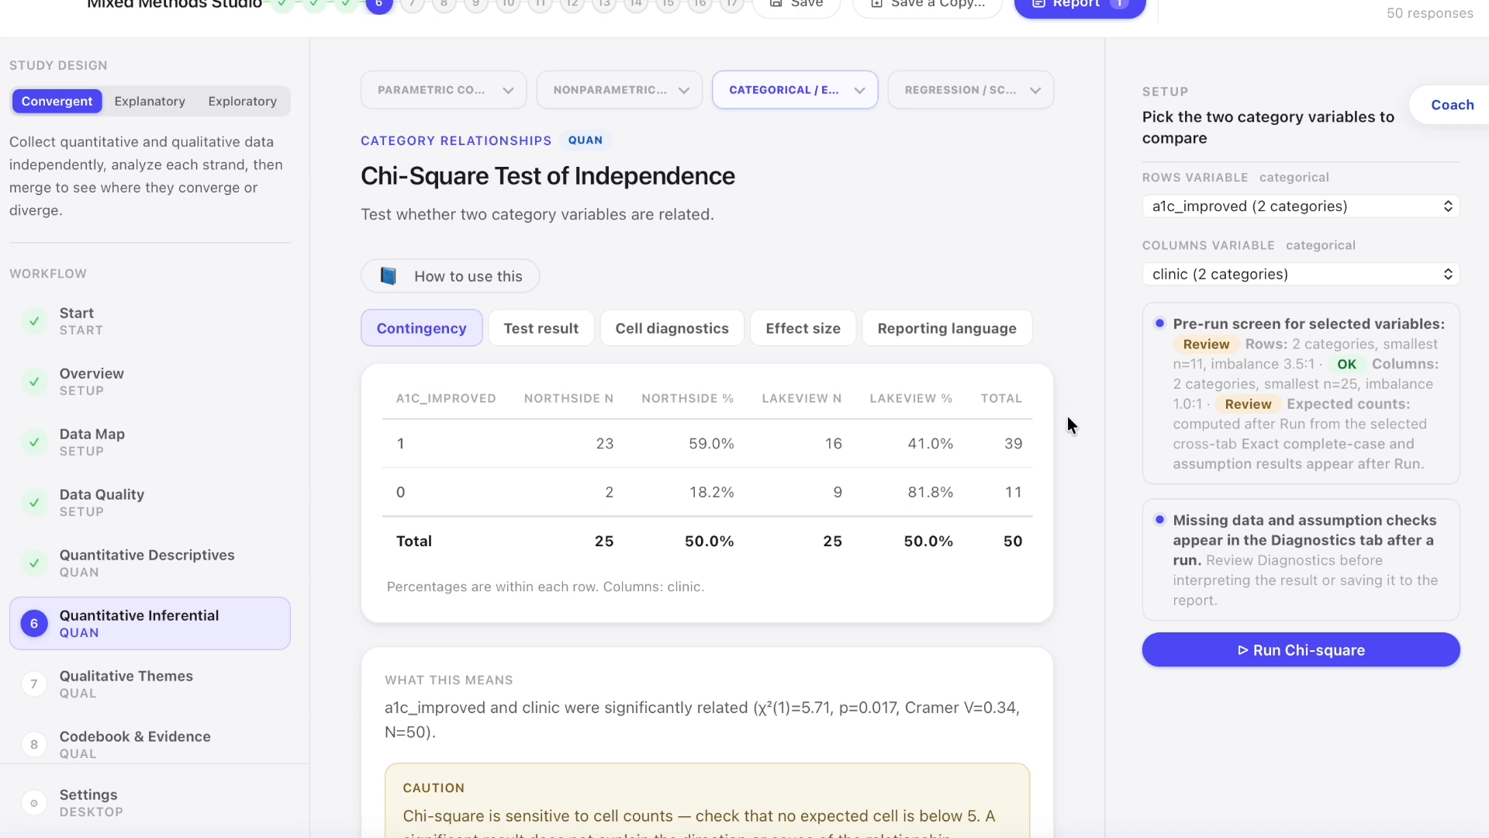
click(543, 341)
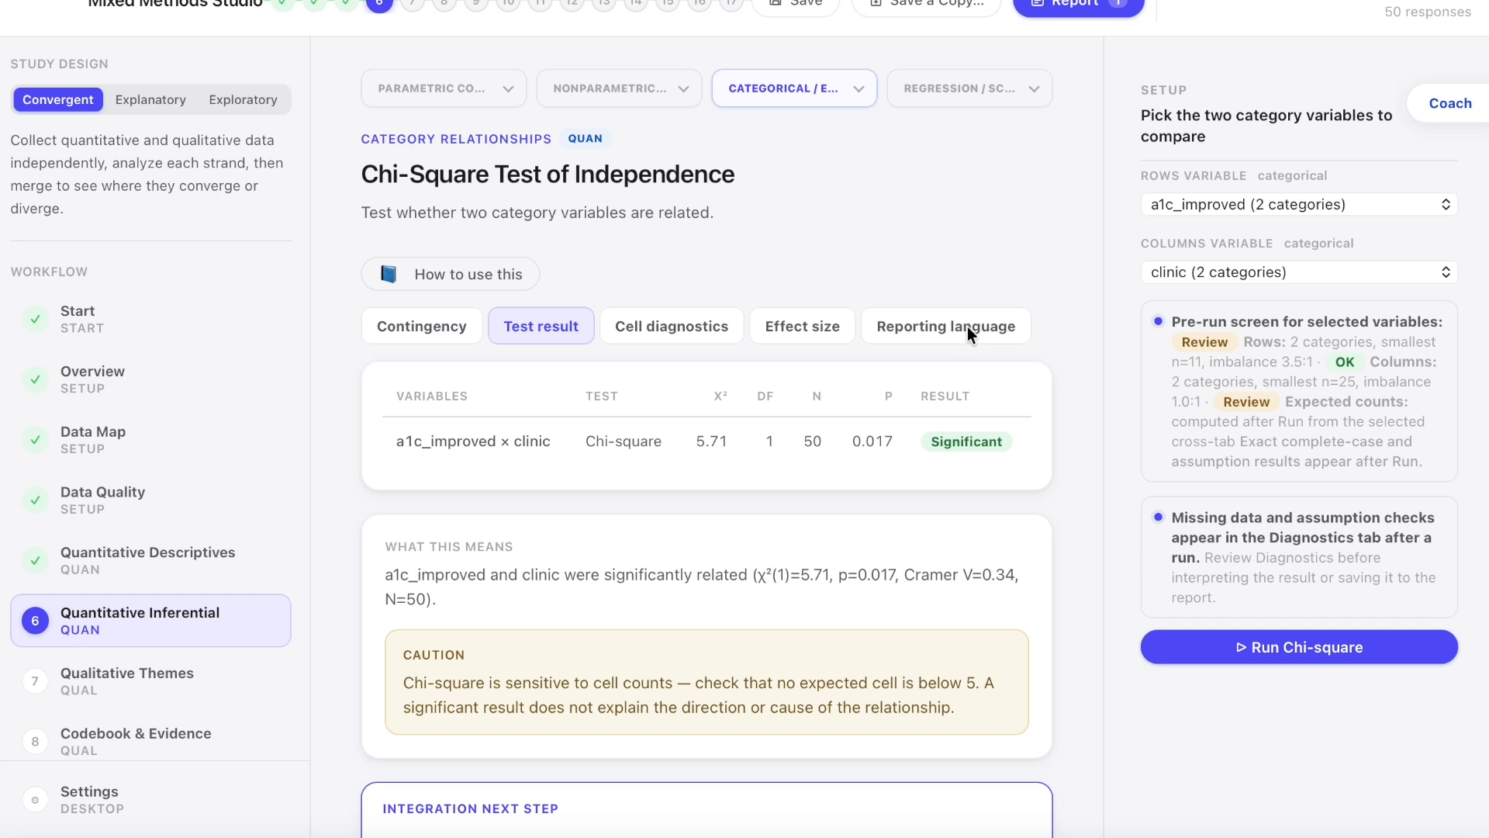
click(967, 328)
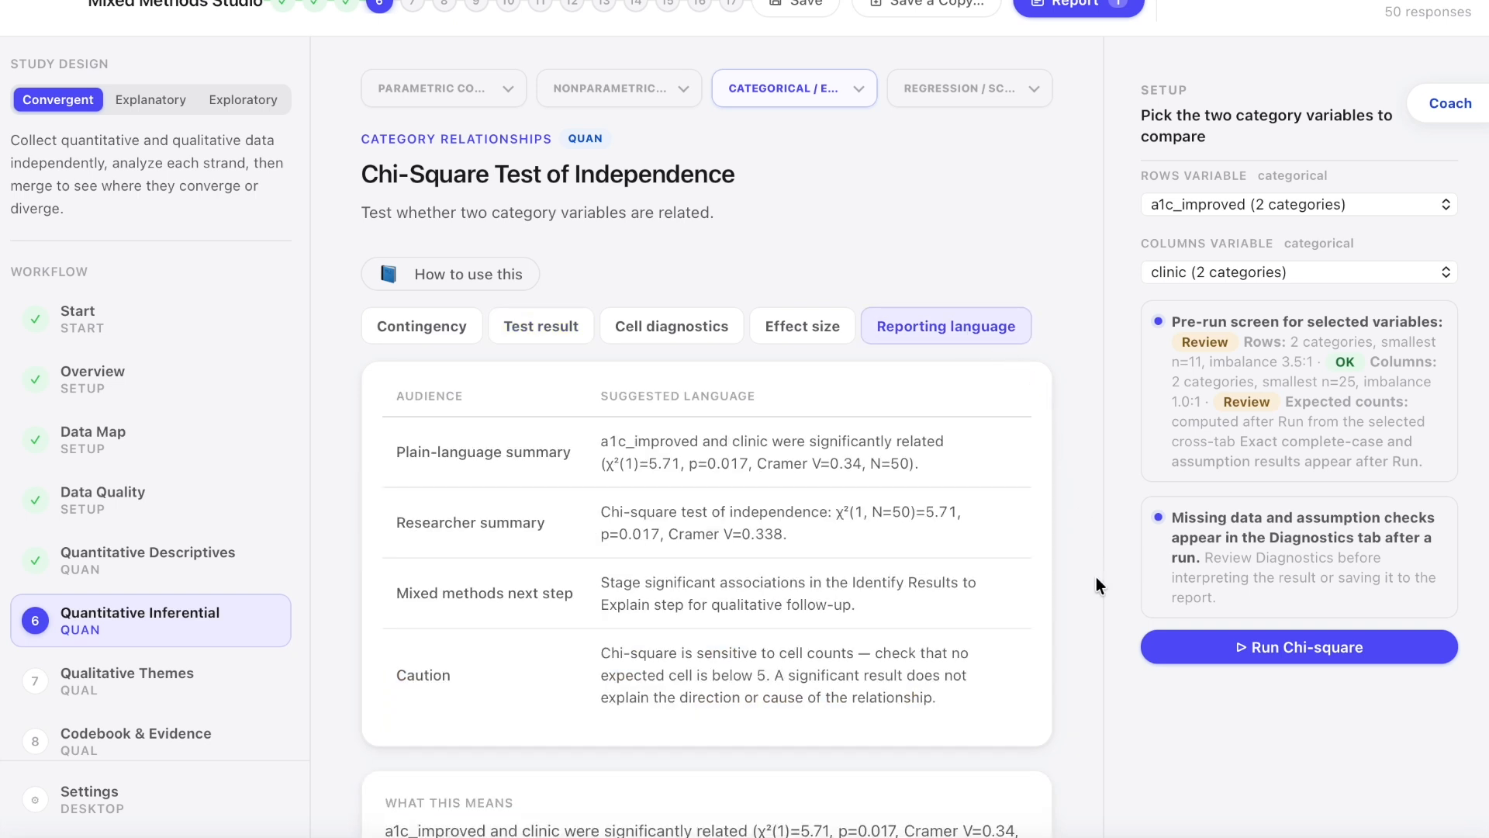
scroll(1095, 630, down, 3)
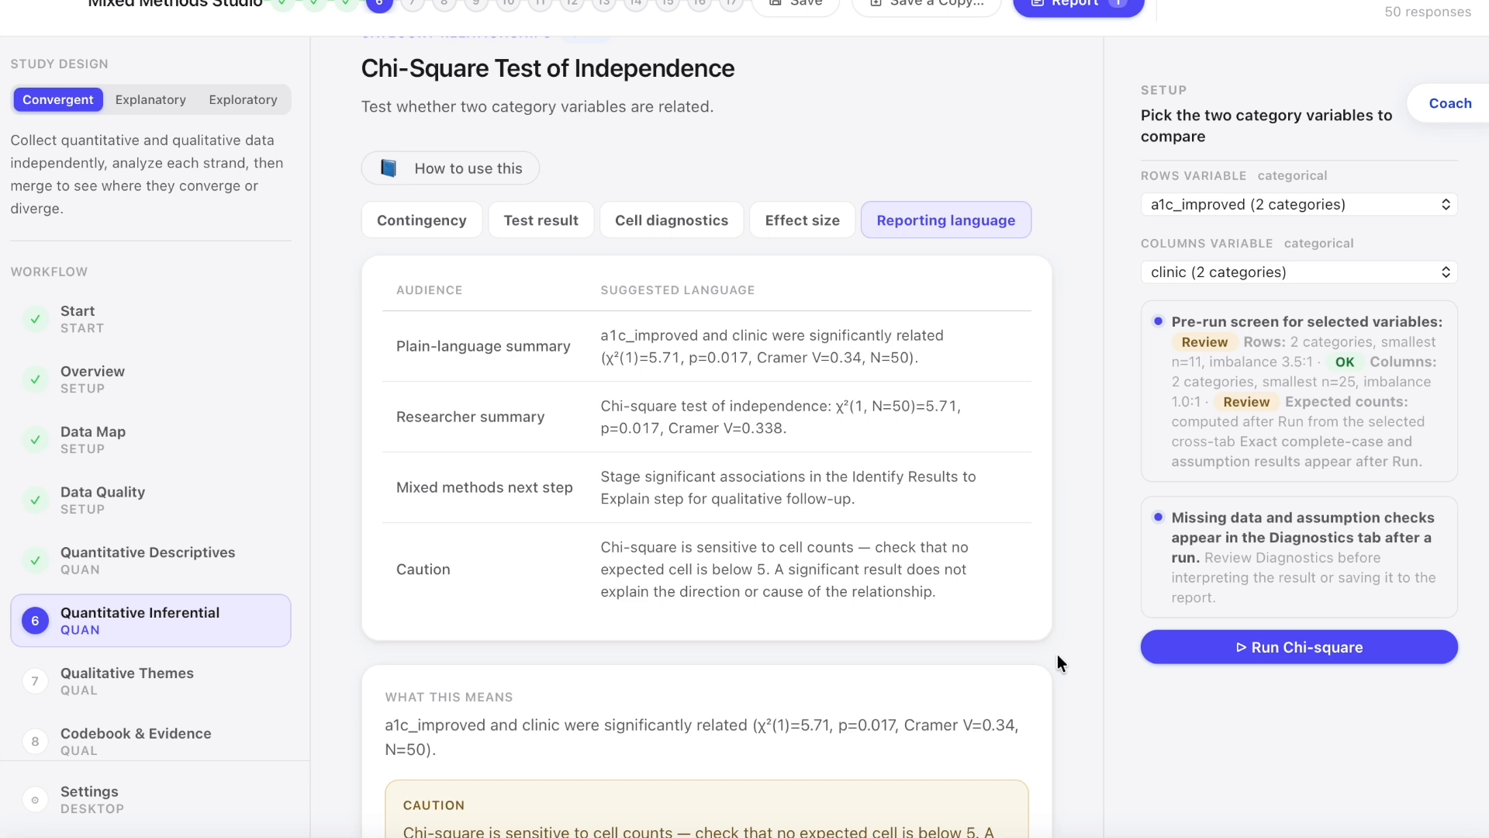
scroll(1058, 655, down, 2)
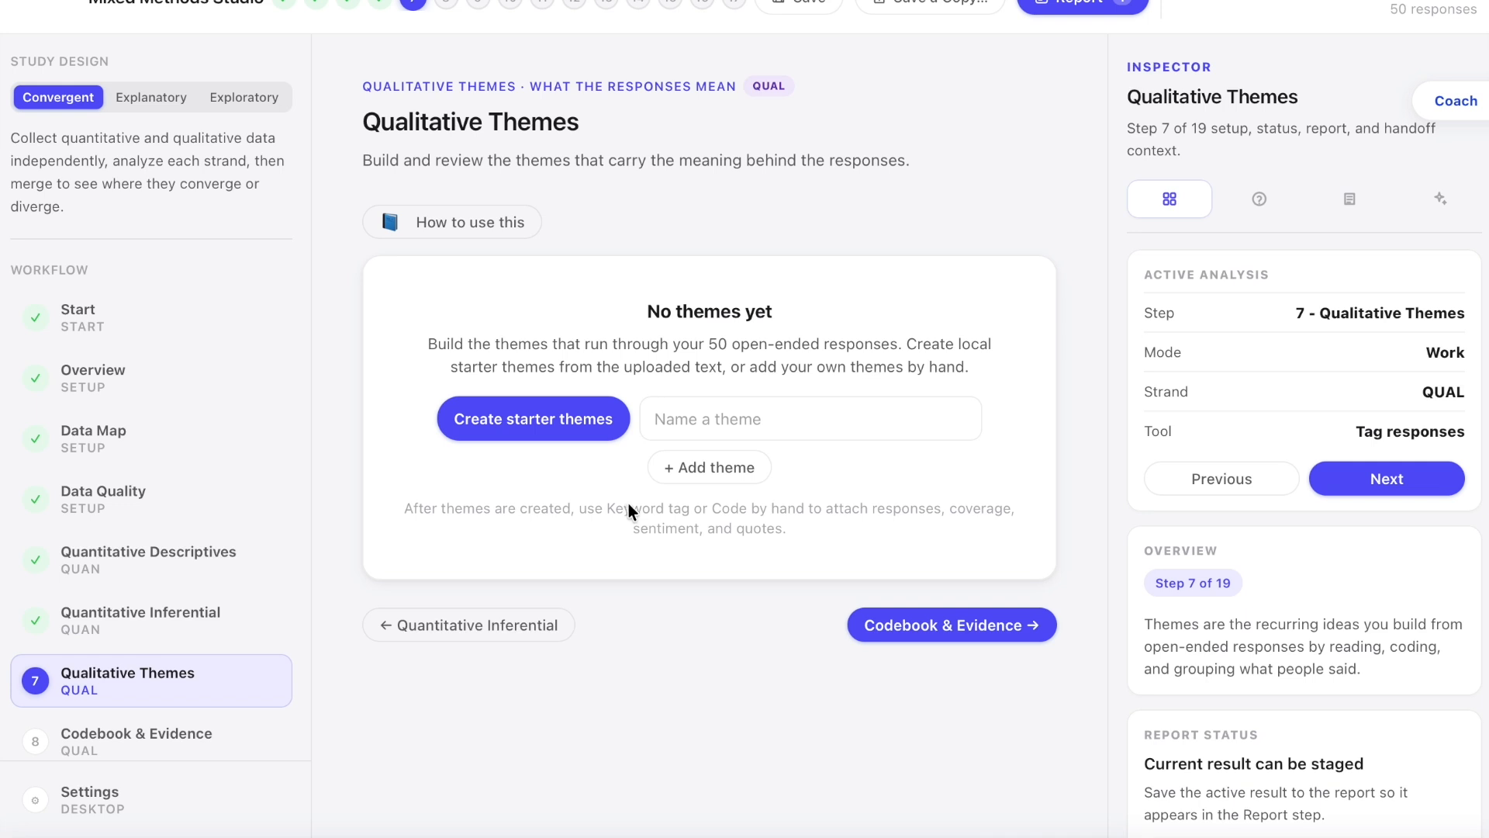
Step: Add two qualitative themes by hand, named Care Team and Confidence
click(701, 419)
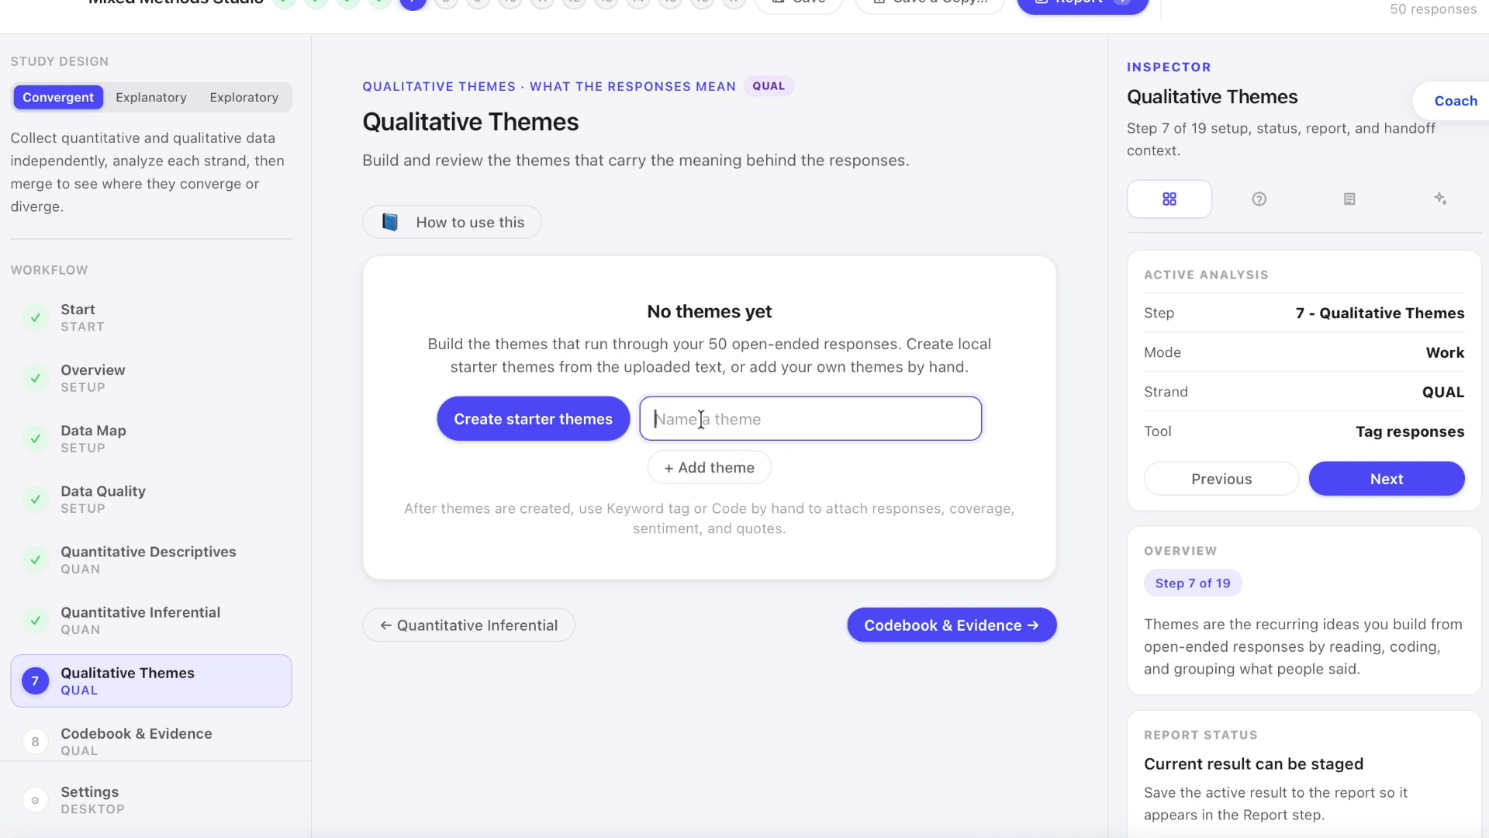
text(Care Team)
click(727, 472)
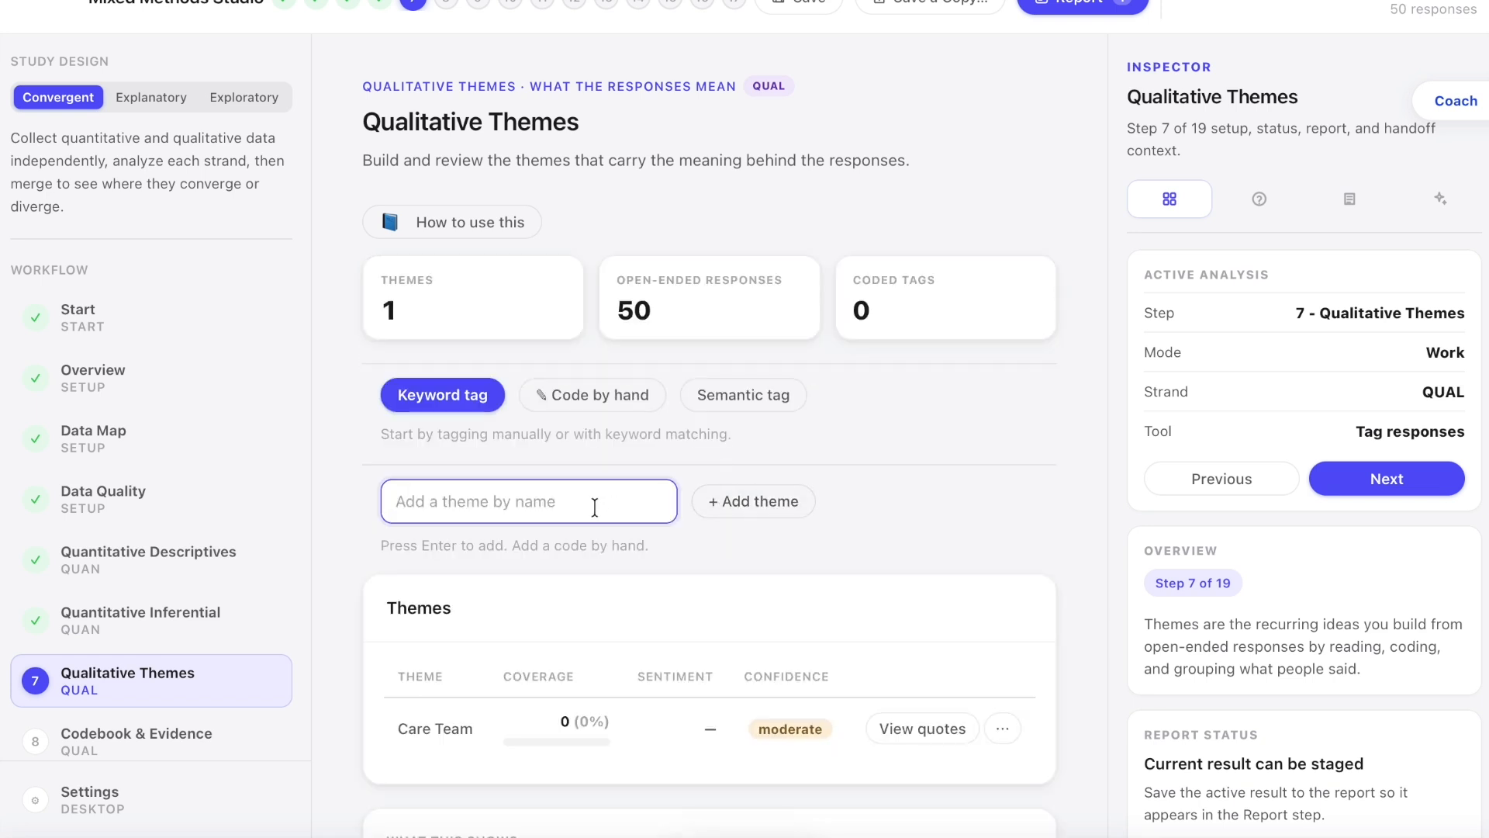
text(Conf)
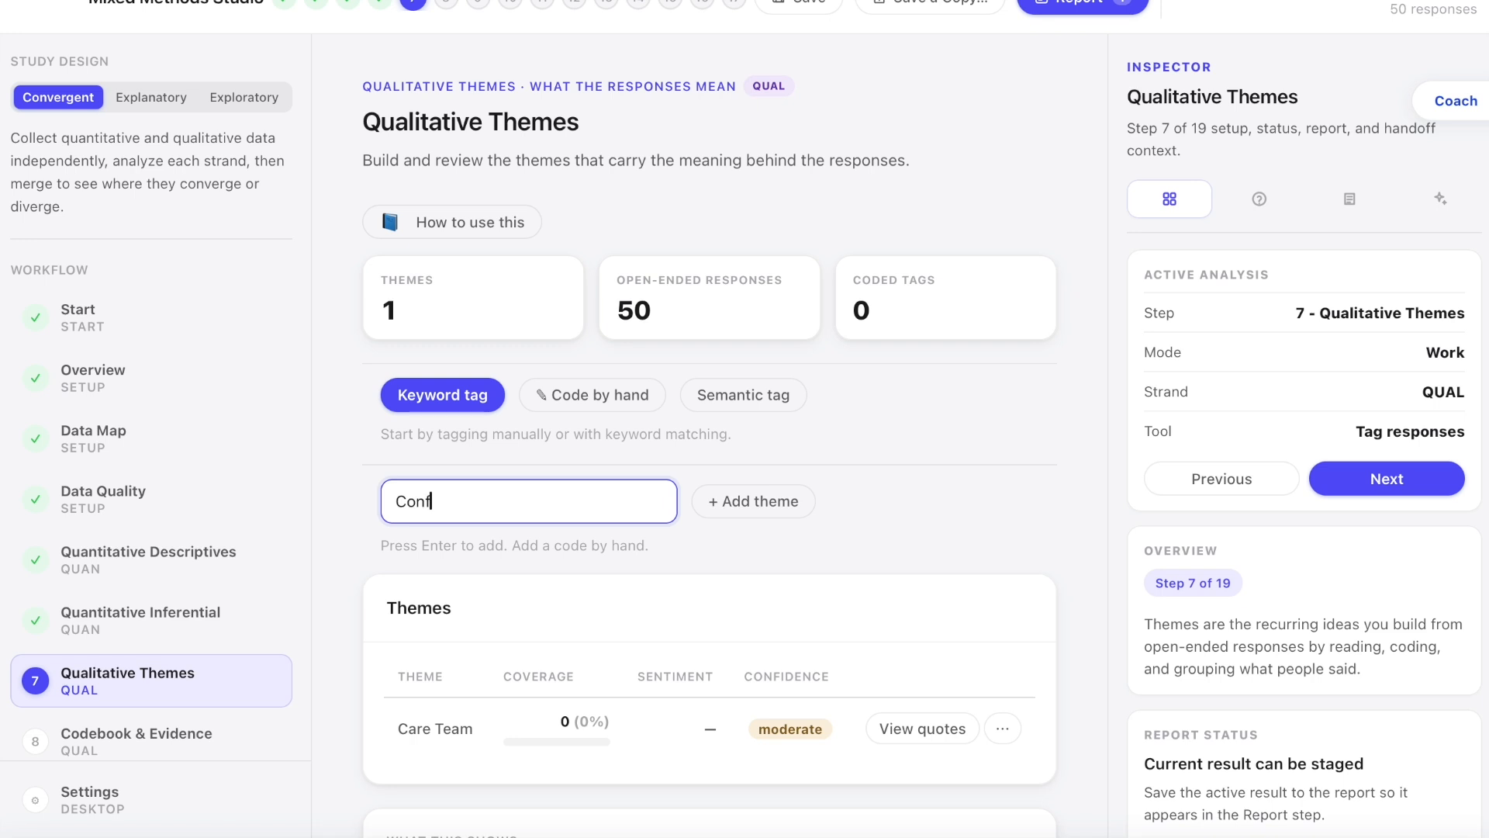
text(idence)
click(761, 509)
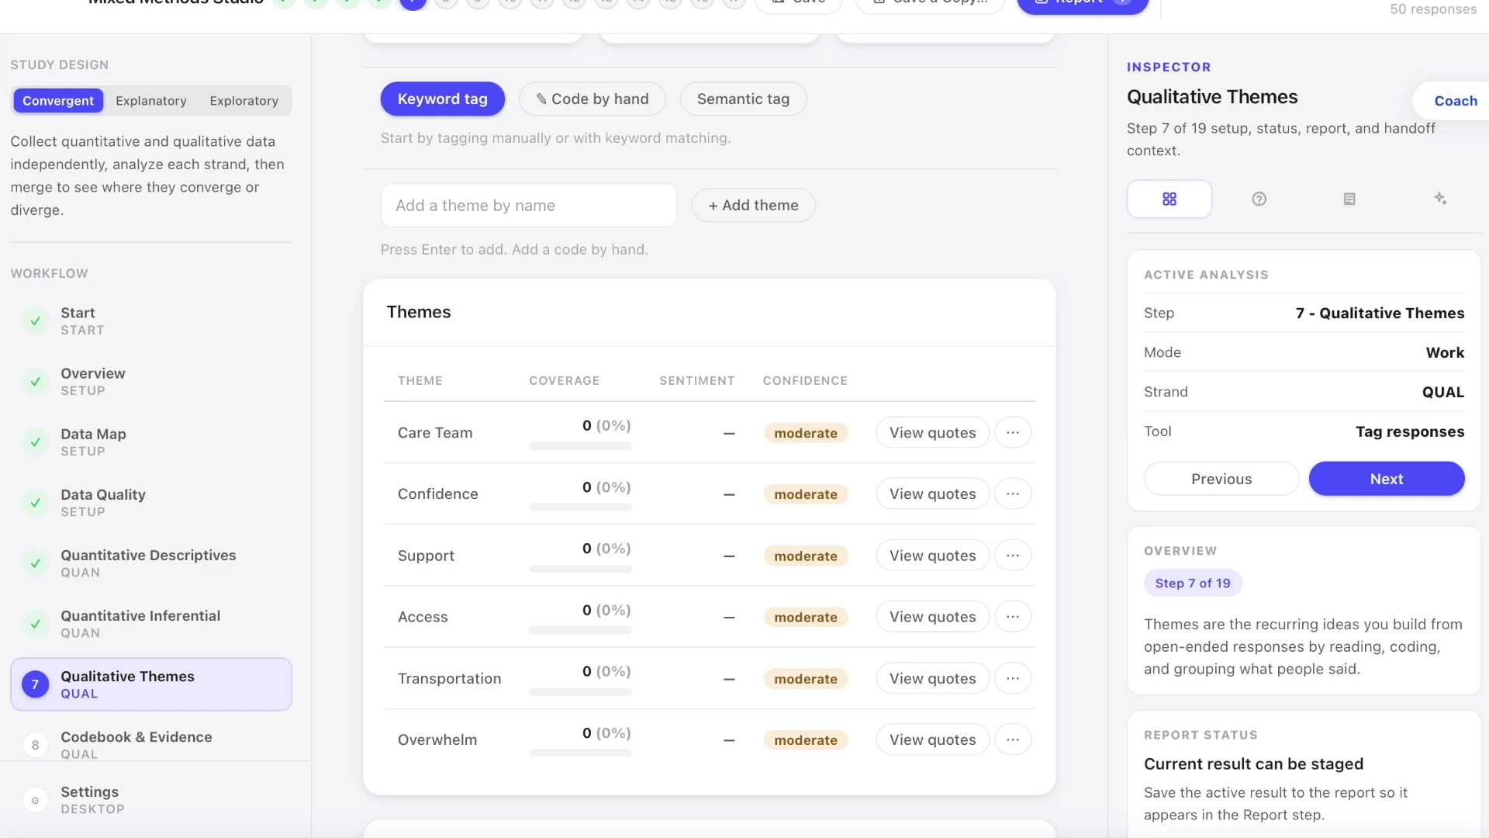
Step: Look over the list of themes and open the open-ended responses for coding by hand
scroll(709, 466, down, 1)
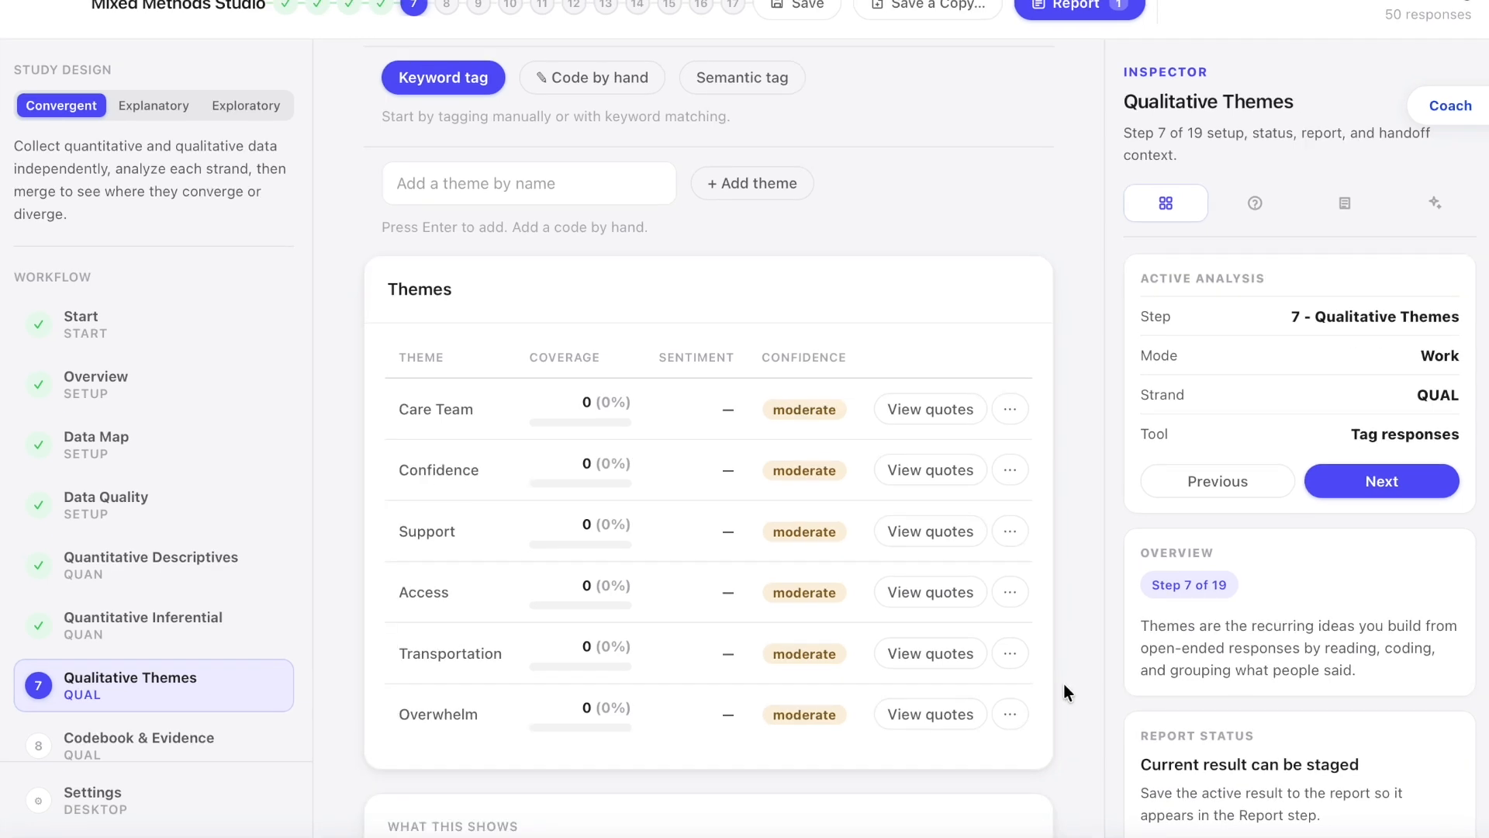
scroll(1049, 281, down, 1)
scroll(630, 217, up, 1)
scroll(616, 203, up, 2)
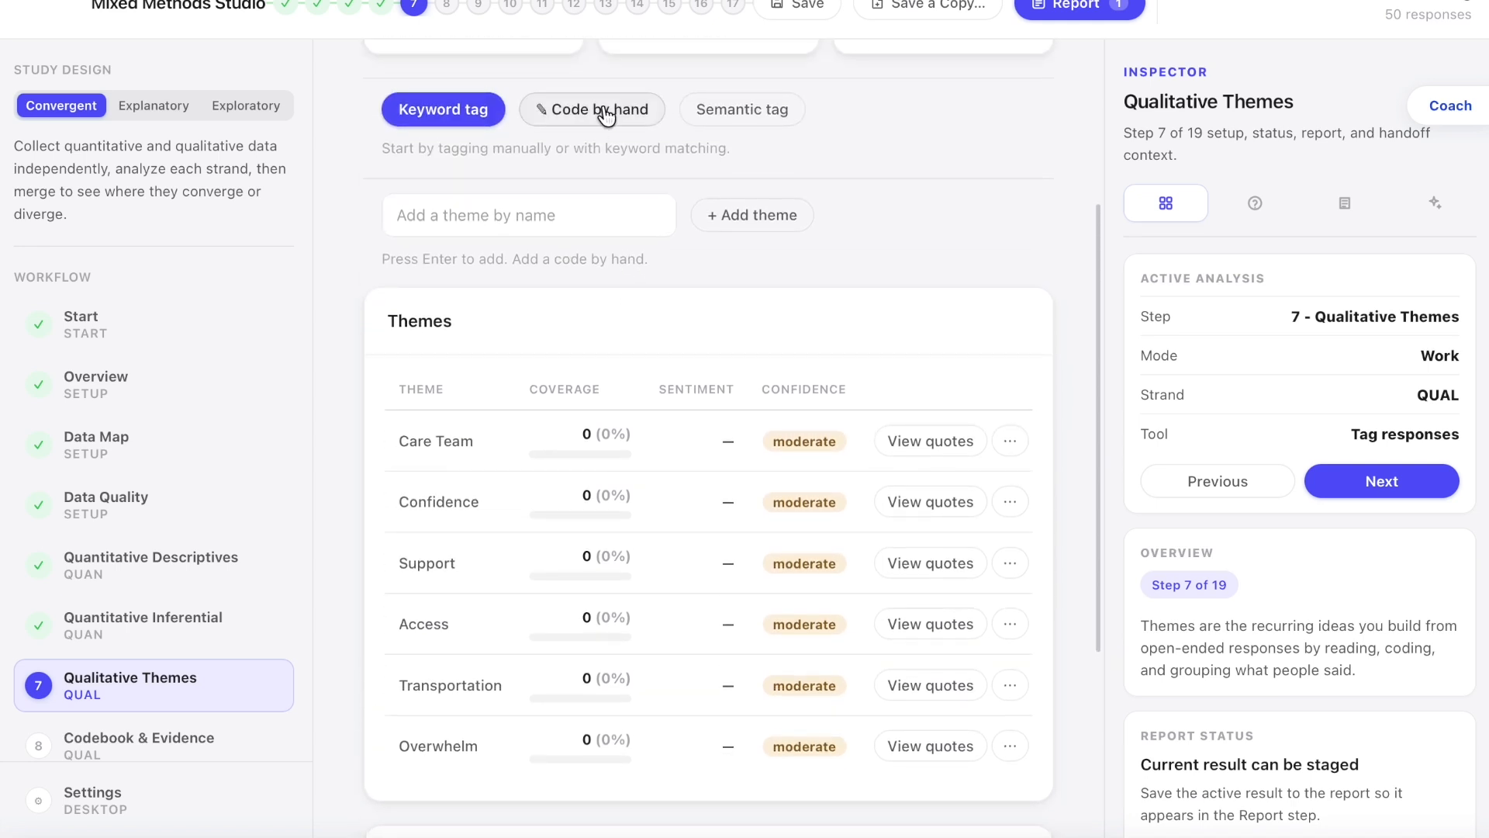
click(606, 115)
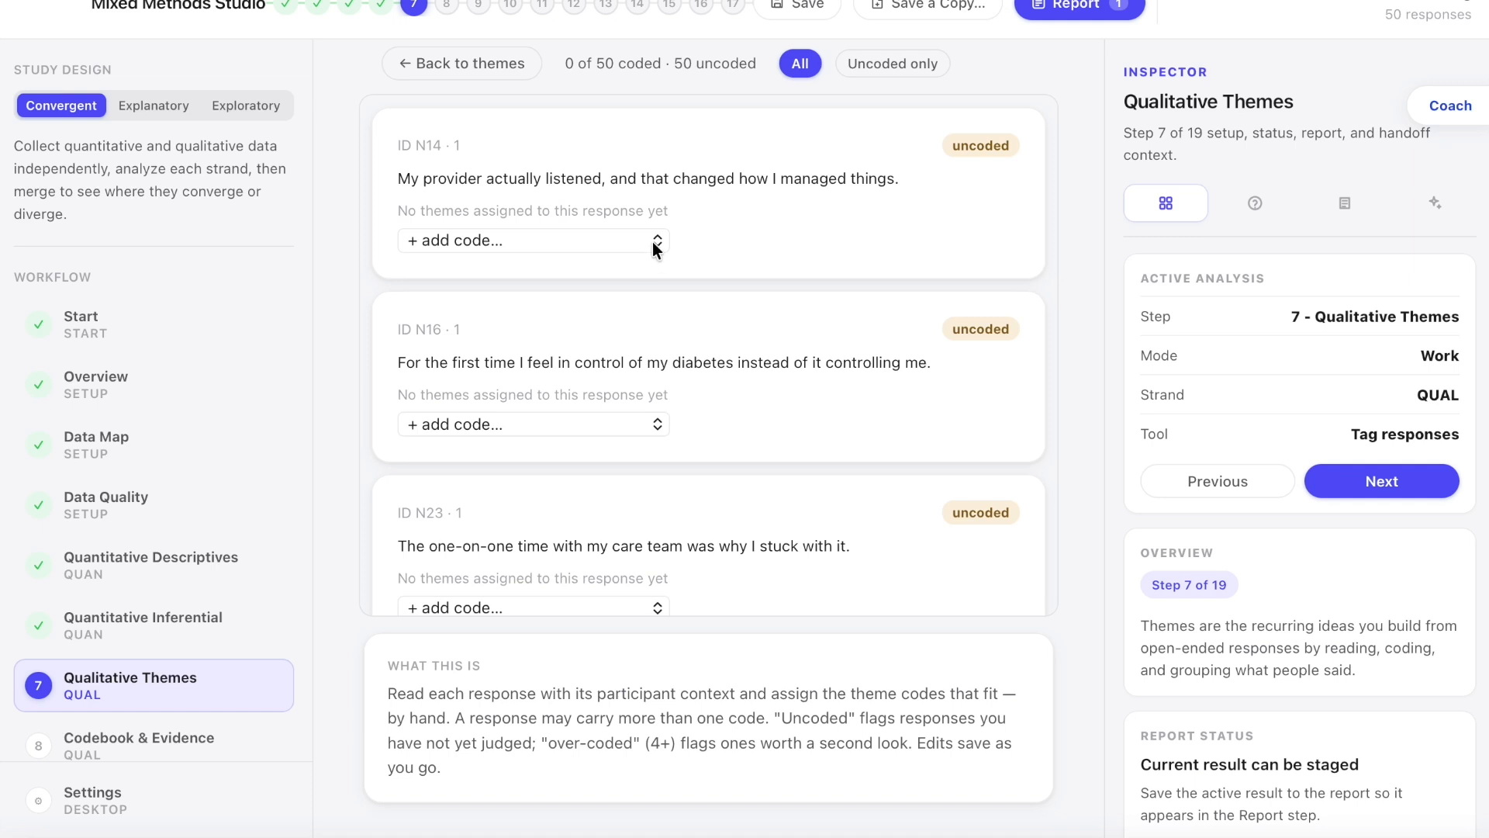
Step: Return from hand coding to the themes overview and review each theme's coverage and the example quotes for Access
scroll(684, 273, up, 1)
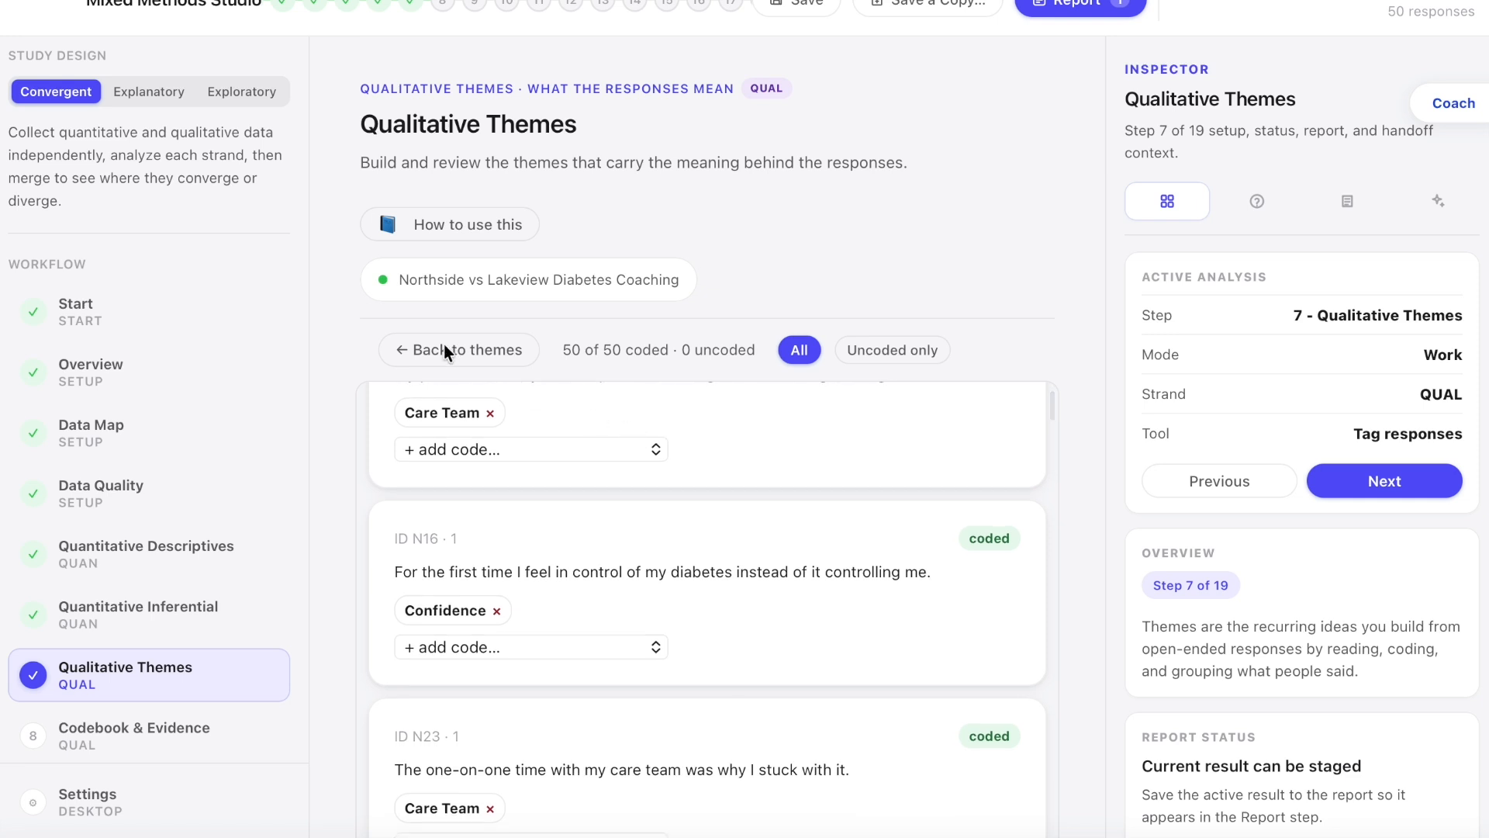
click(447, 351)
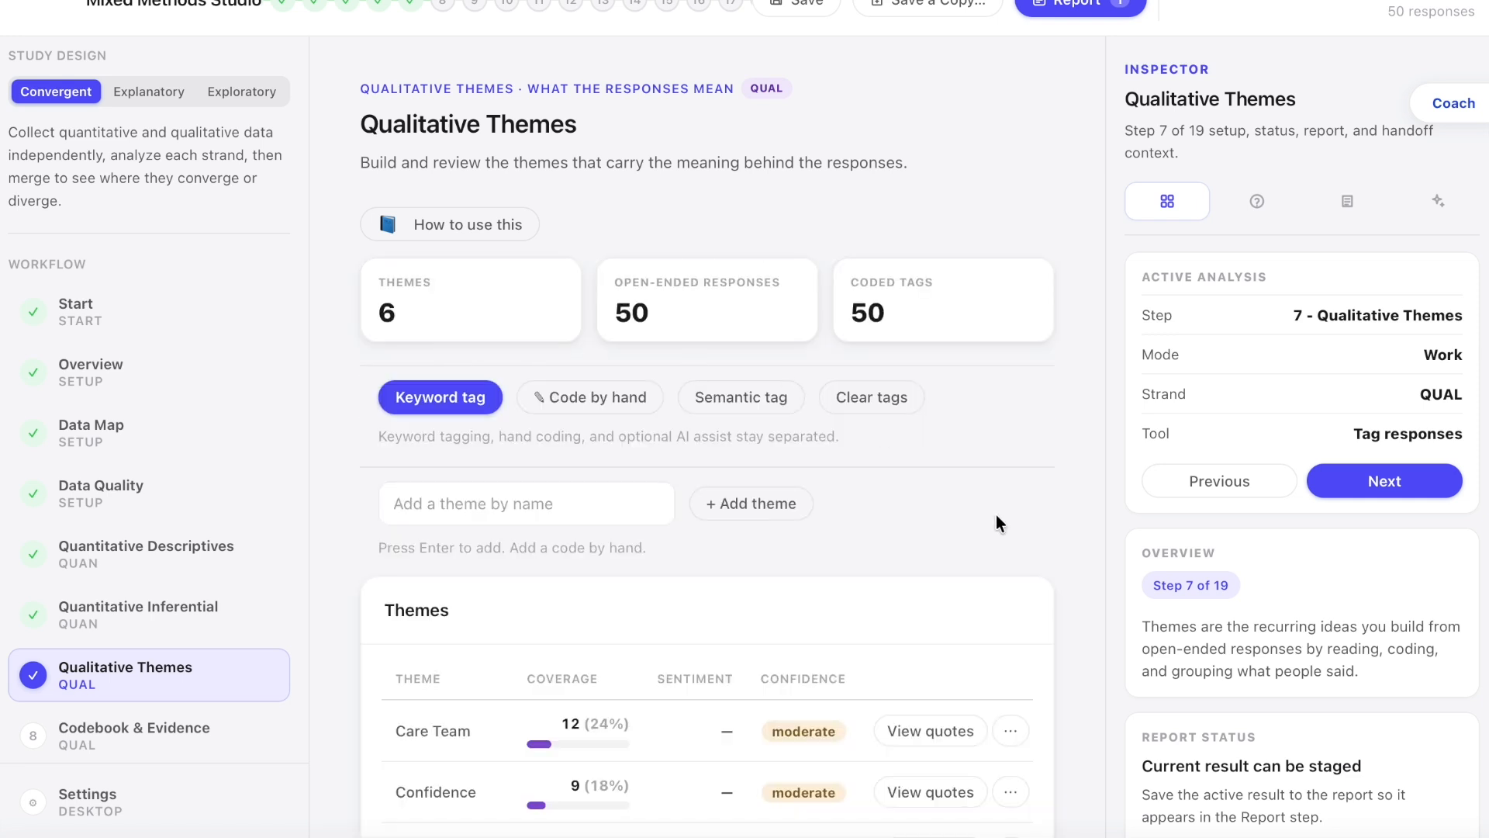
scroll(997, 520, down, 5)
scroll(1046, 509, down, 1)
scroll(1045, 509, down, 1)
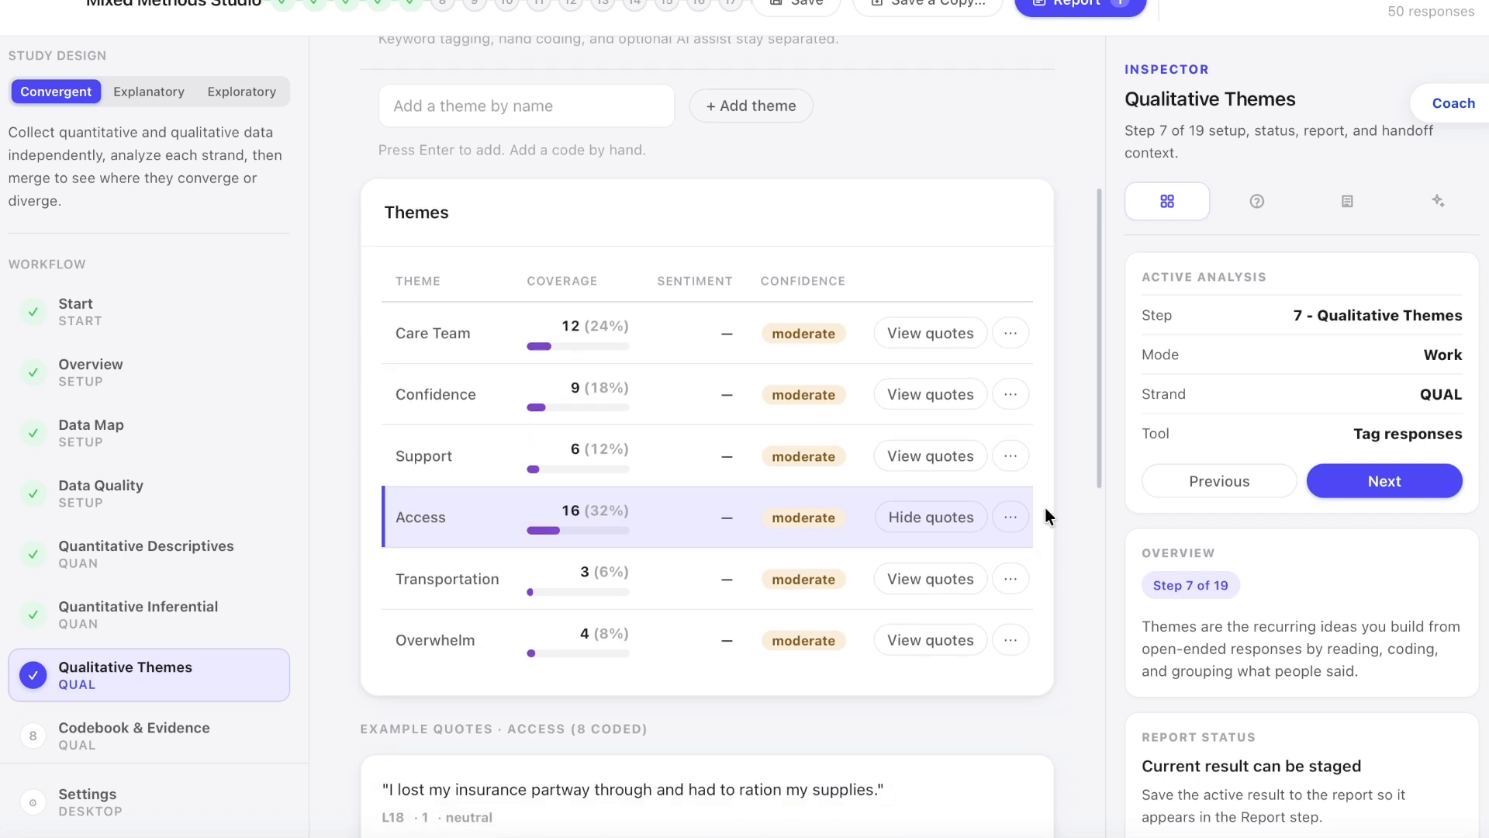